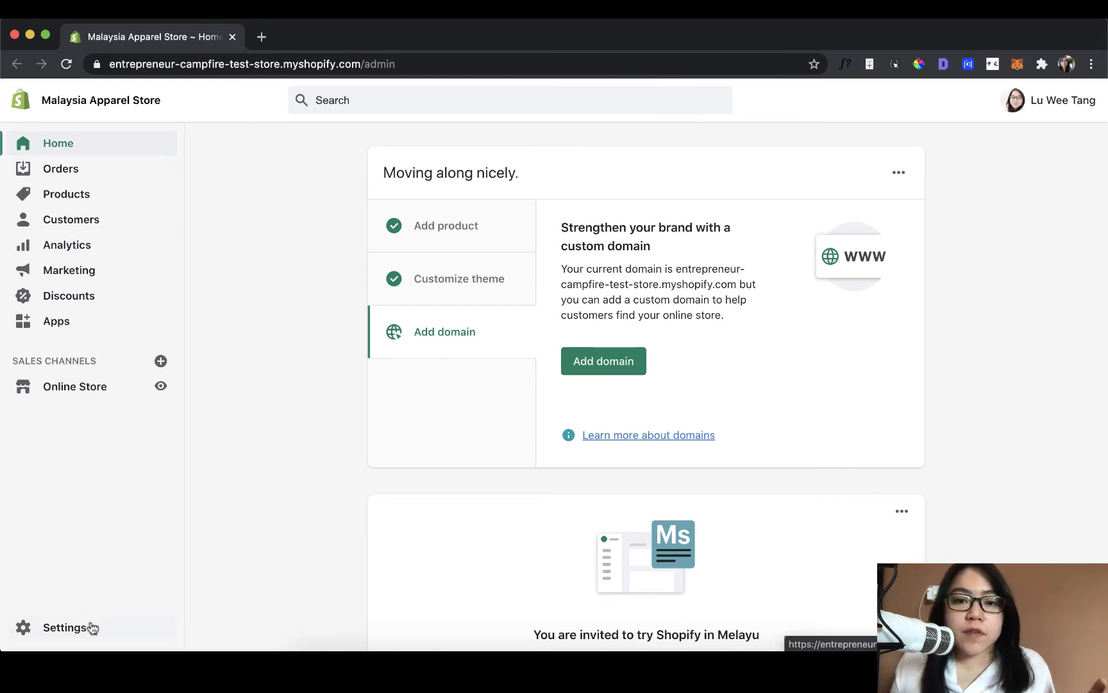
- Open the store's payment settings and review the PayPal, third-party, alternative and manual payment sections
{"action": "left_click", "coordinate": [64, 628]}
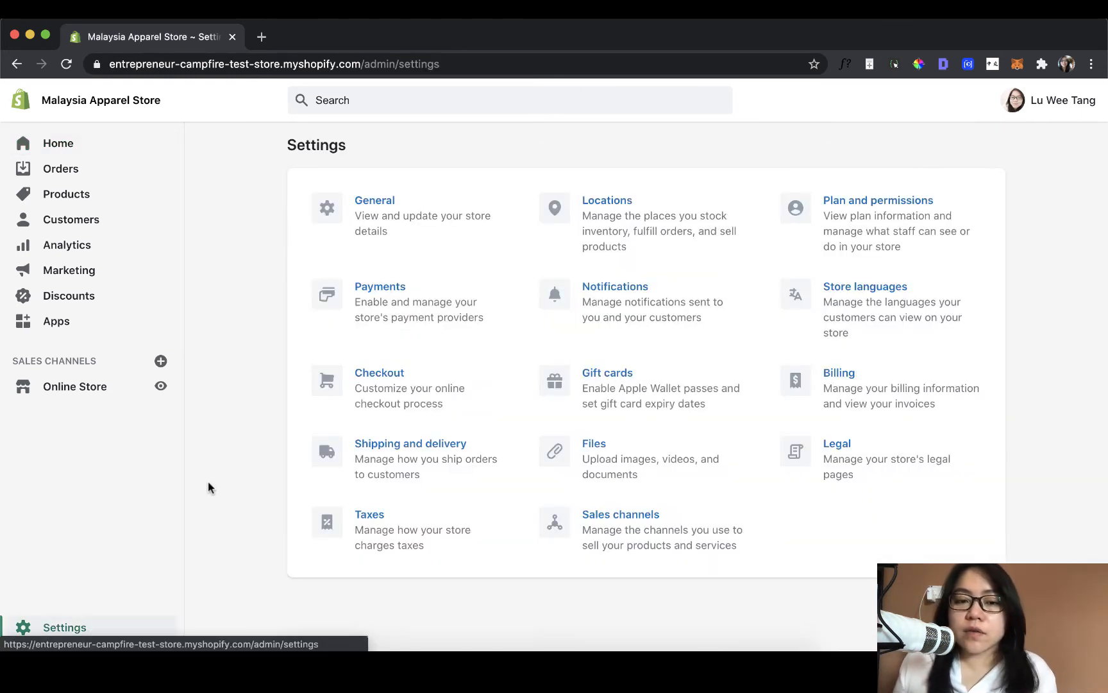
{"action": "left_click", "coordinate": [434, 293]}
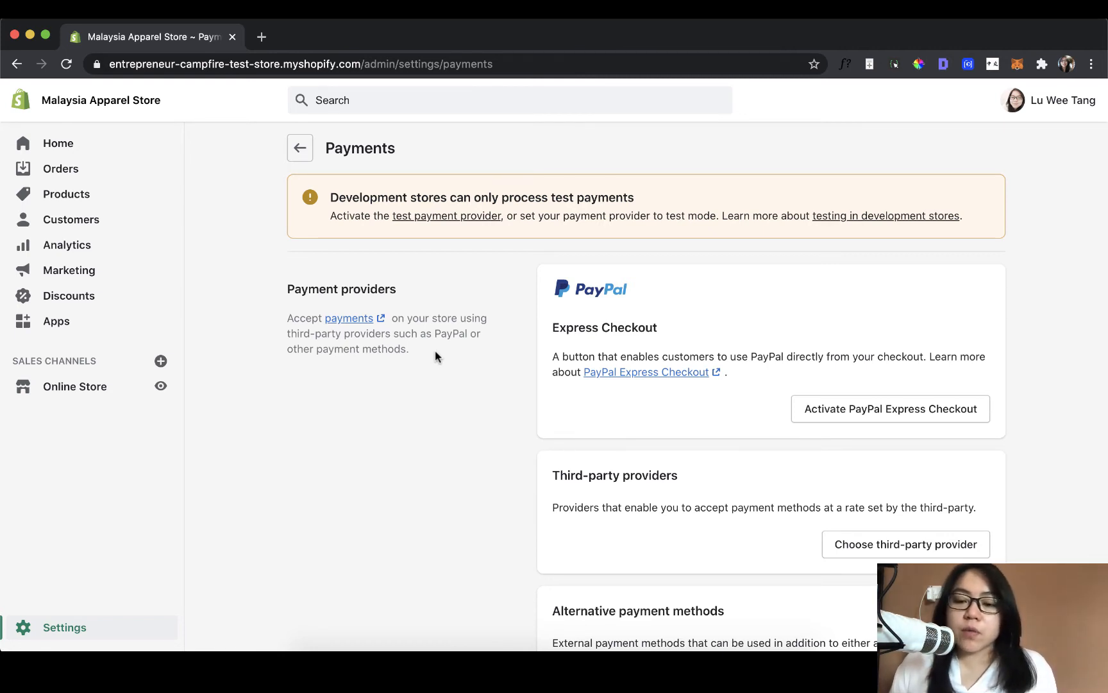
{"action": "scroll", "coordinate": [435, 354], "scroll_direction": "down", "scroll_amount": 3}
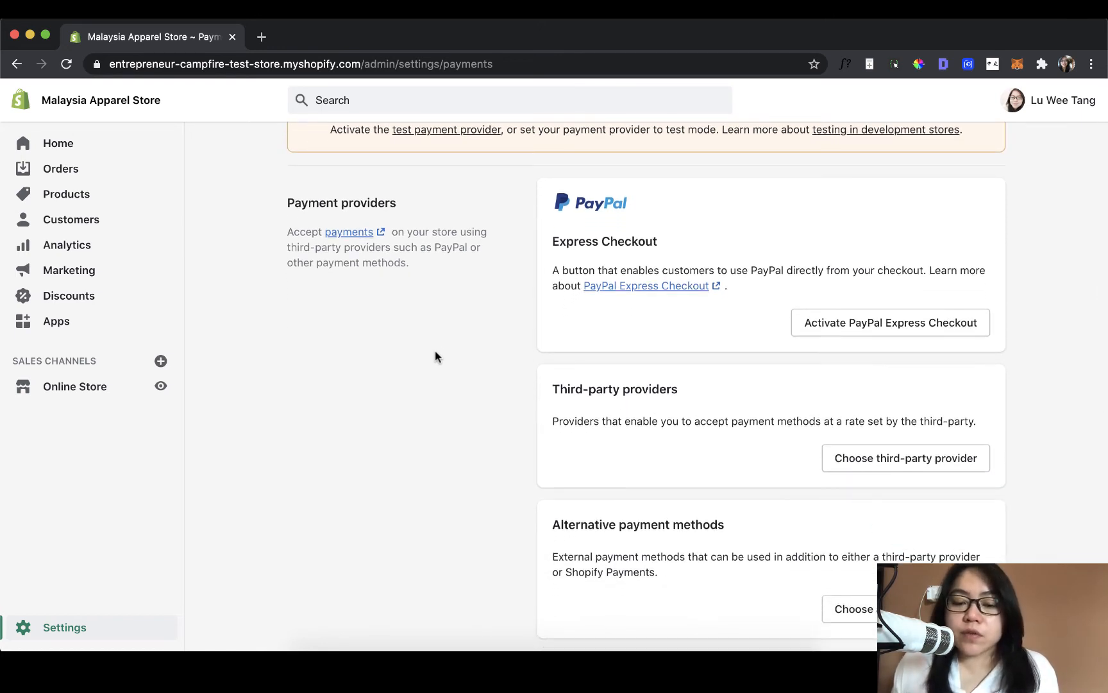
{"action": "scroll", "coordinate": [436, 355], "scroll_direction": "down", "scroll_amount": 1}
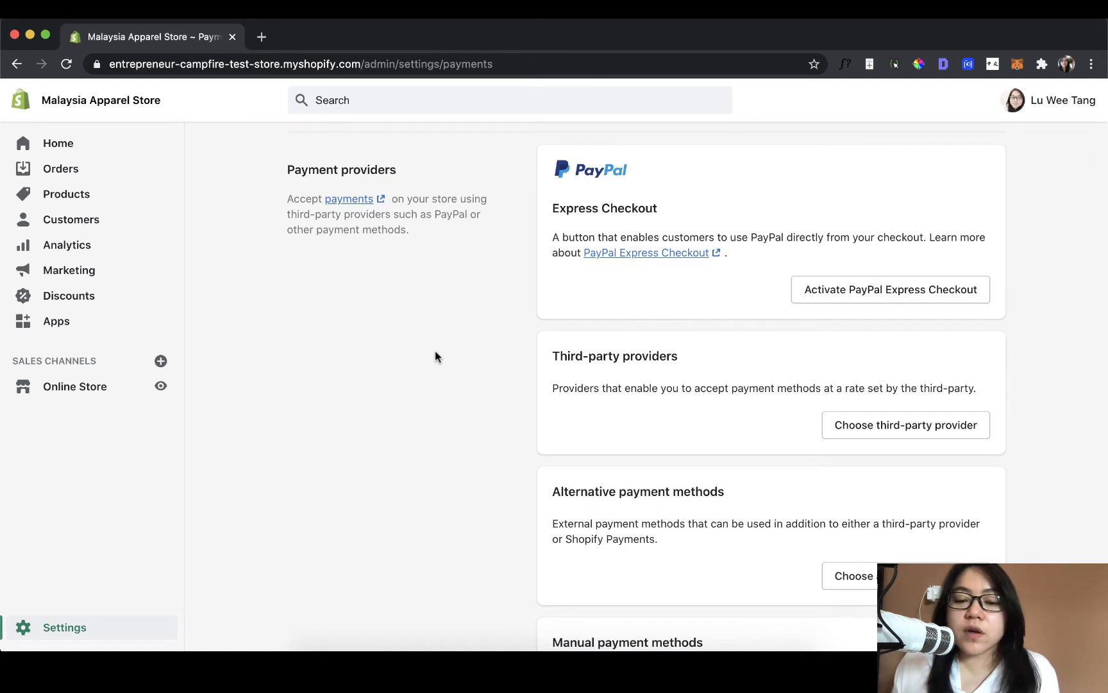
{"action": "scroll", "coordinate": [729, 317], "scroll_direction": "up", "scroll_amount": 4}
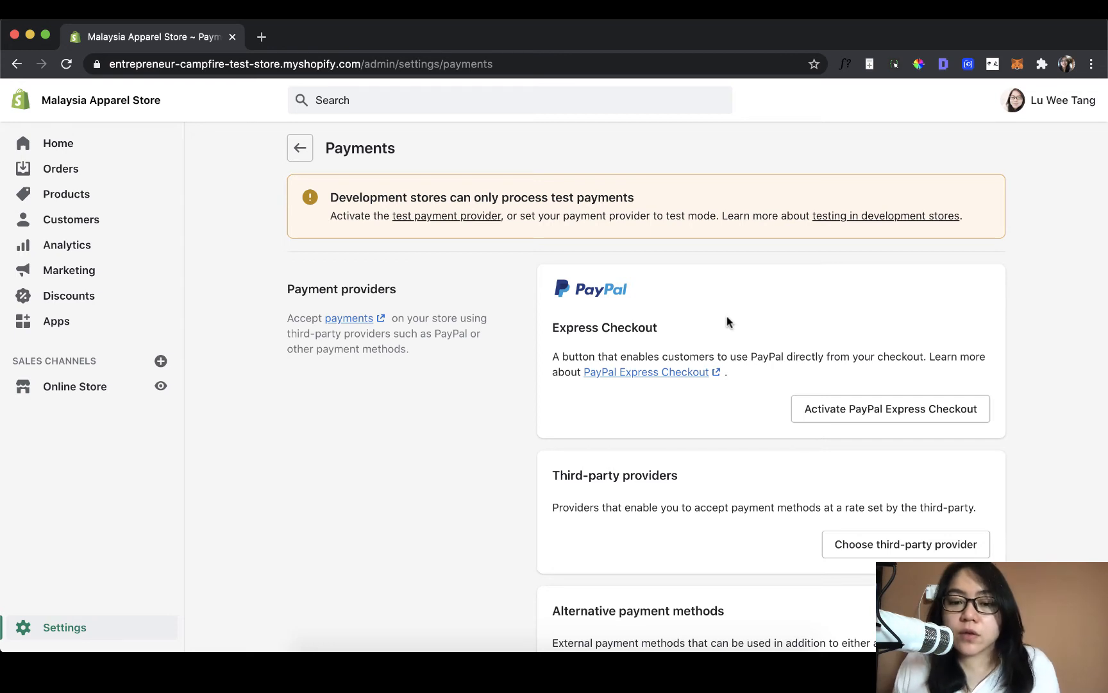
{"action": "scroll", "coordinate": [730, 316], "scroll_direction": "down", "scroll_amount": 2}
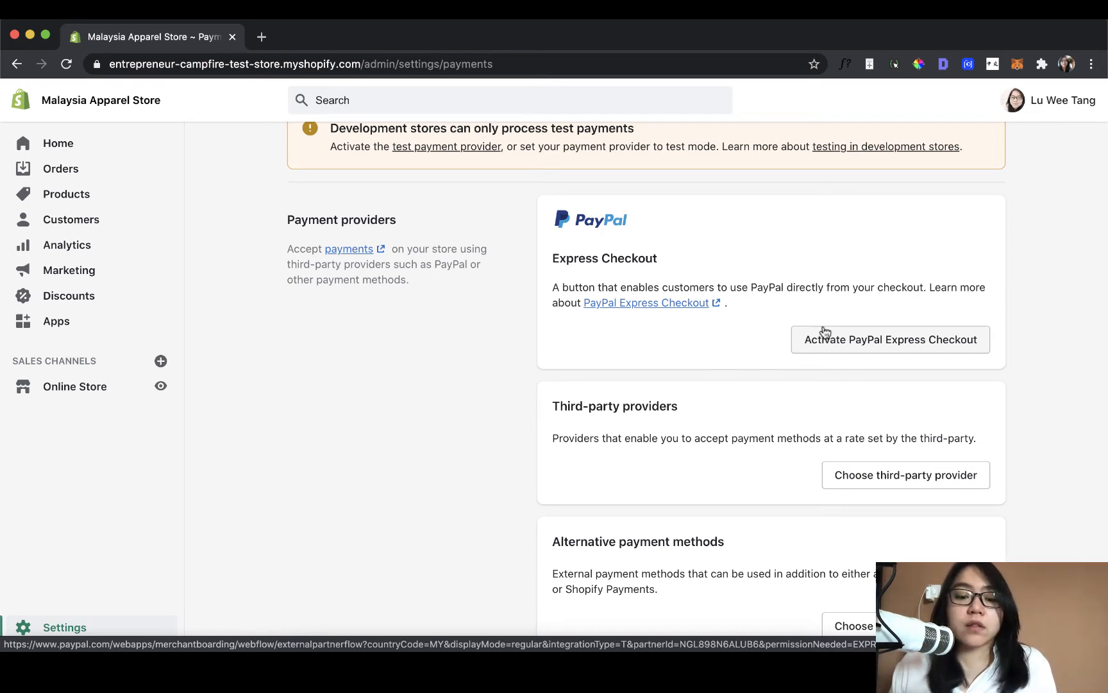
{"action": "scroll", "coordinate": [825, 330], "scroll_direction": "down", "scroll_amount": 5}
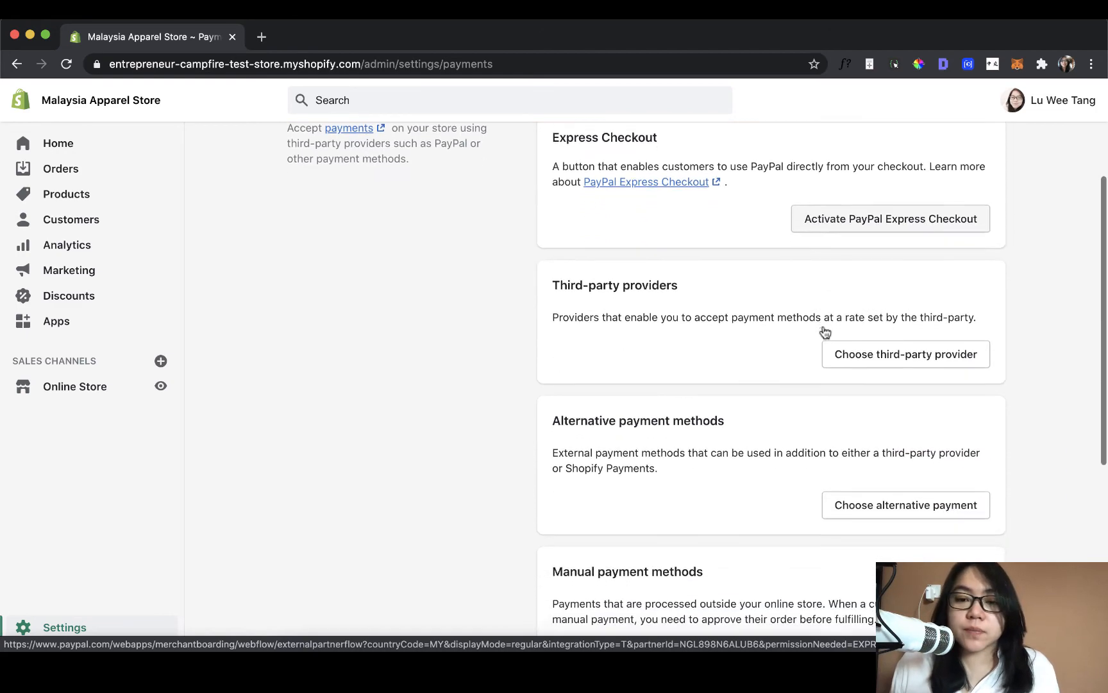
{"action": "scroll", "coordinate": [824, 329], "scroll_direction": "down", "scroll_amount": 2}
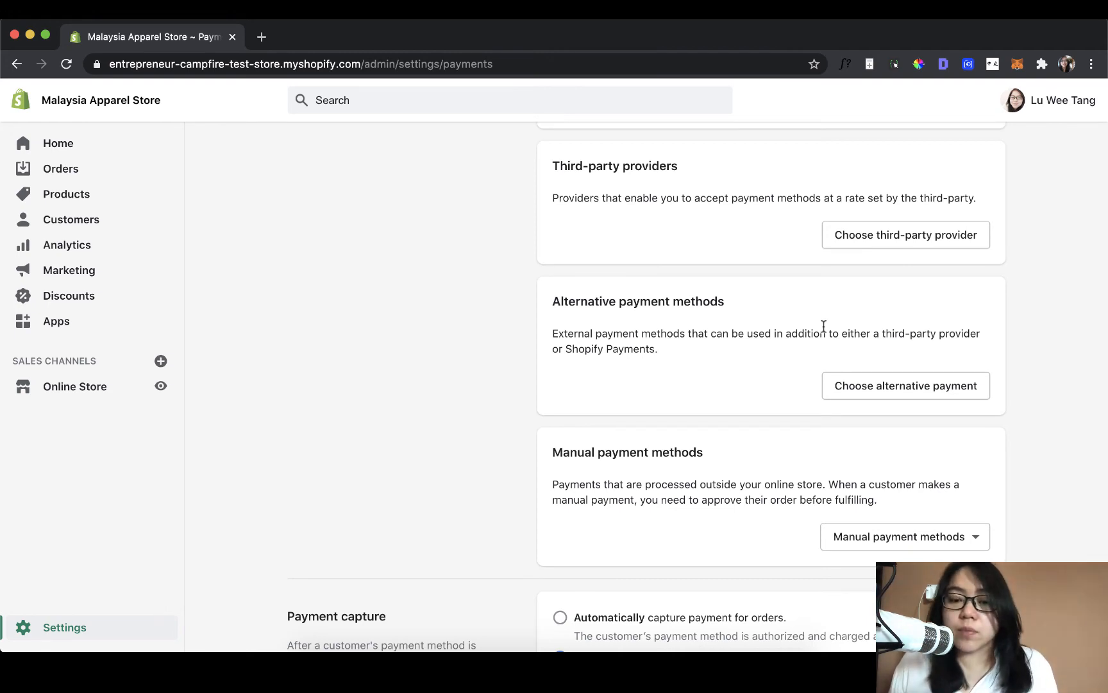
{"action": "left_click", "coordinate": [700, 11]}
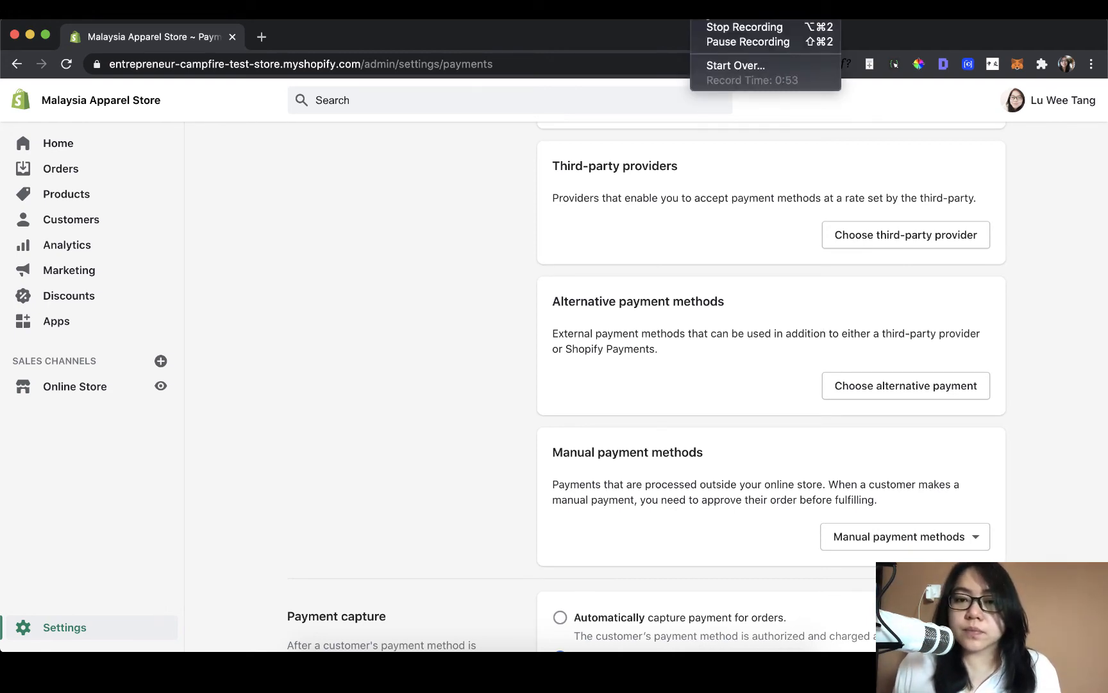
{"action": "left_click", "coordinate": [708, 27]}
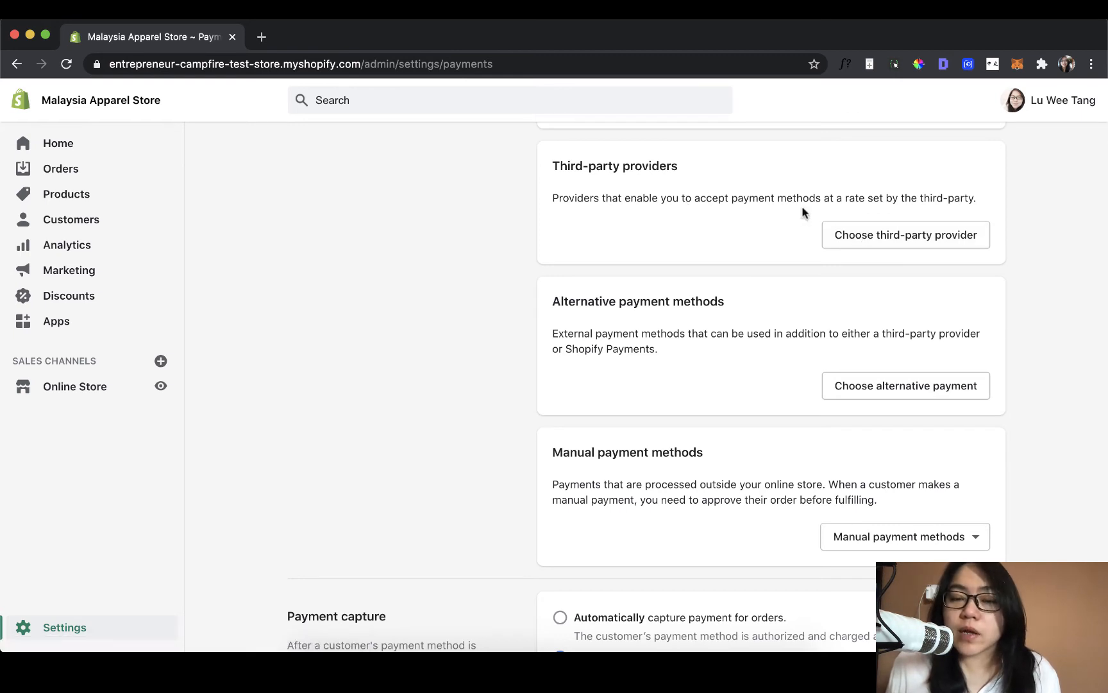
- Open the list of third-party payment providers and look through the available gateways
{"action": "left_click", "coordinate": [905, 237]}
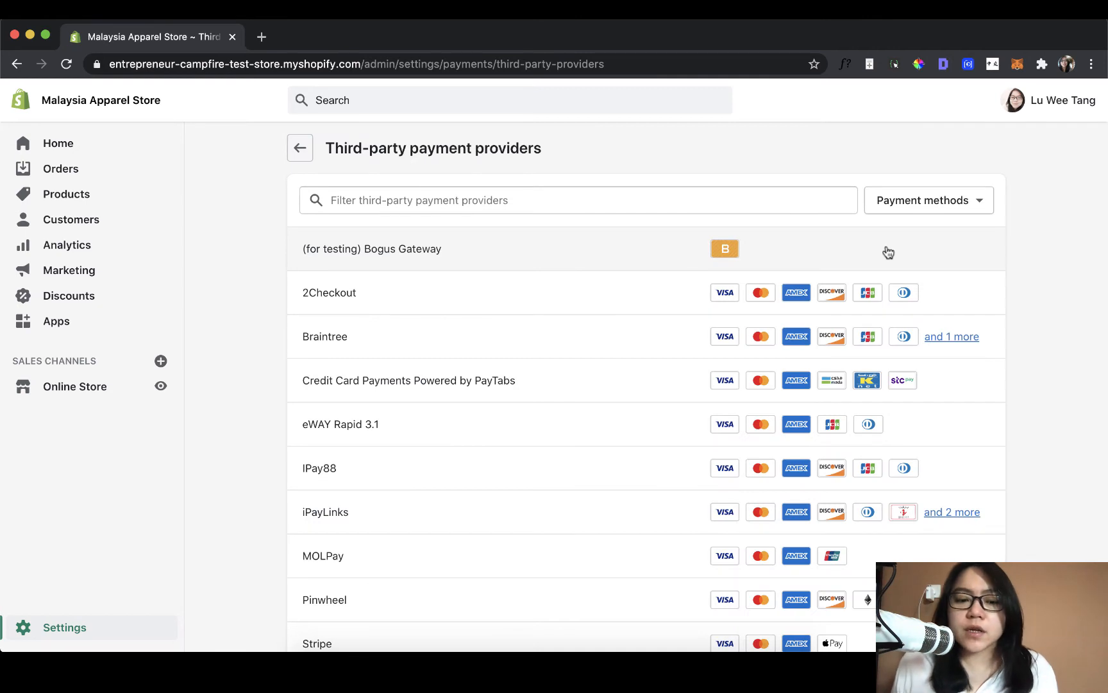
{"action": "scroll", "coordinate": [898, 249], "scroll_direction": "down", "scroll_amount": 2}
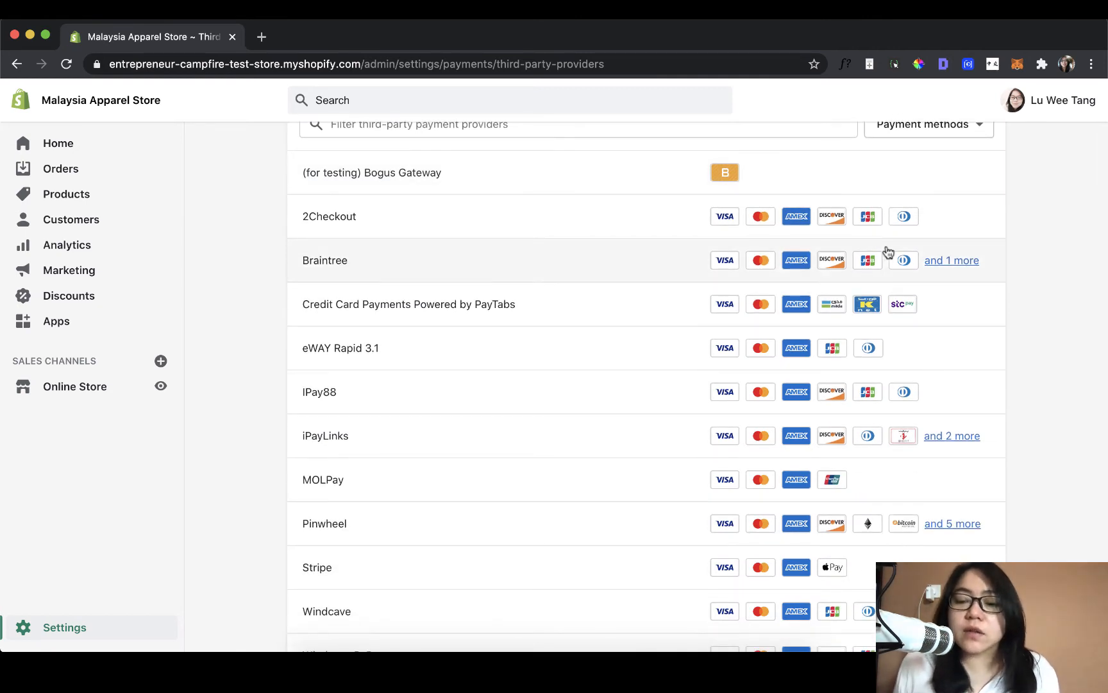
{"action": "scroll", "coordinate": [834, 377], "scroll_direction": "up", "scroll_amount": 1}
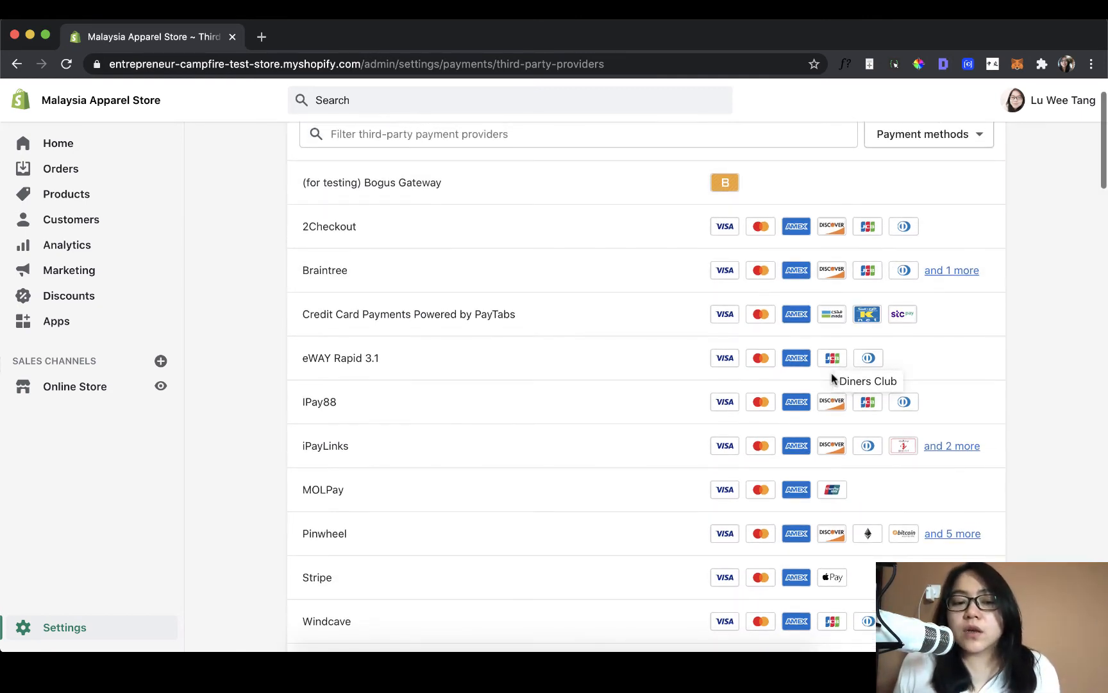
- Open the IPay88 provider page and review its account information fields, accepted cards and activation option
{"action": "right_click", "coordinate": [687, 404]}
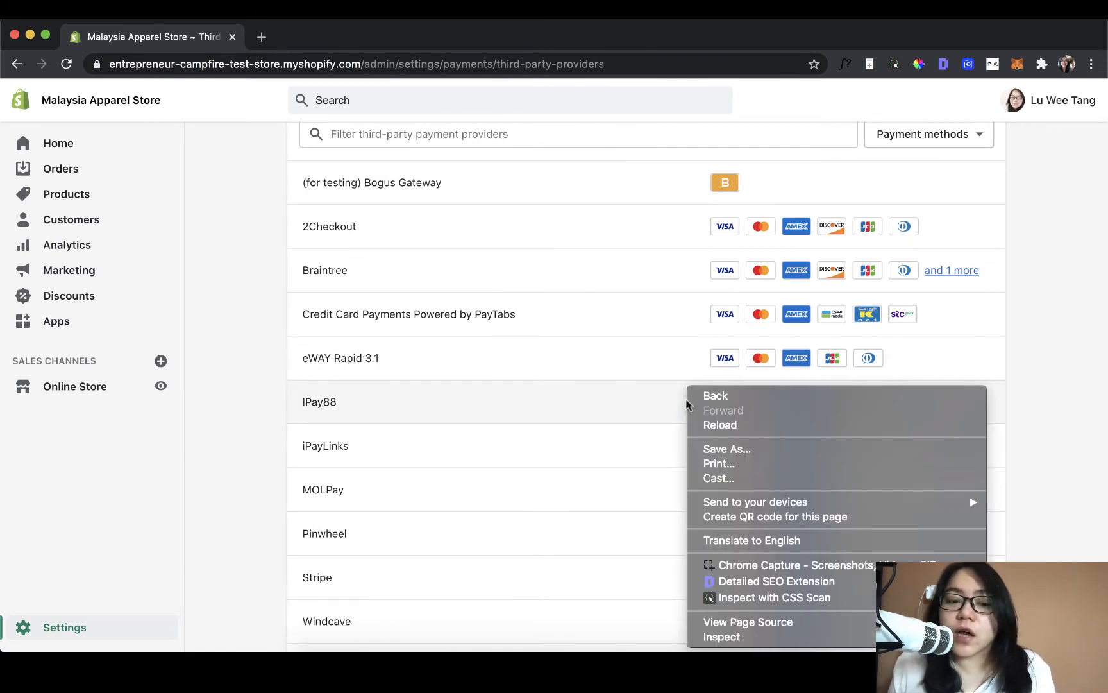
{"action": "left_click", "coordinate": [665, 406]}
{"action": "left_click", "coordinate": [667, 402]}
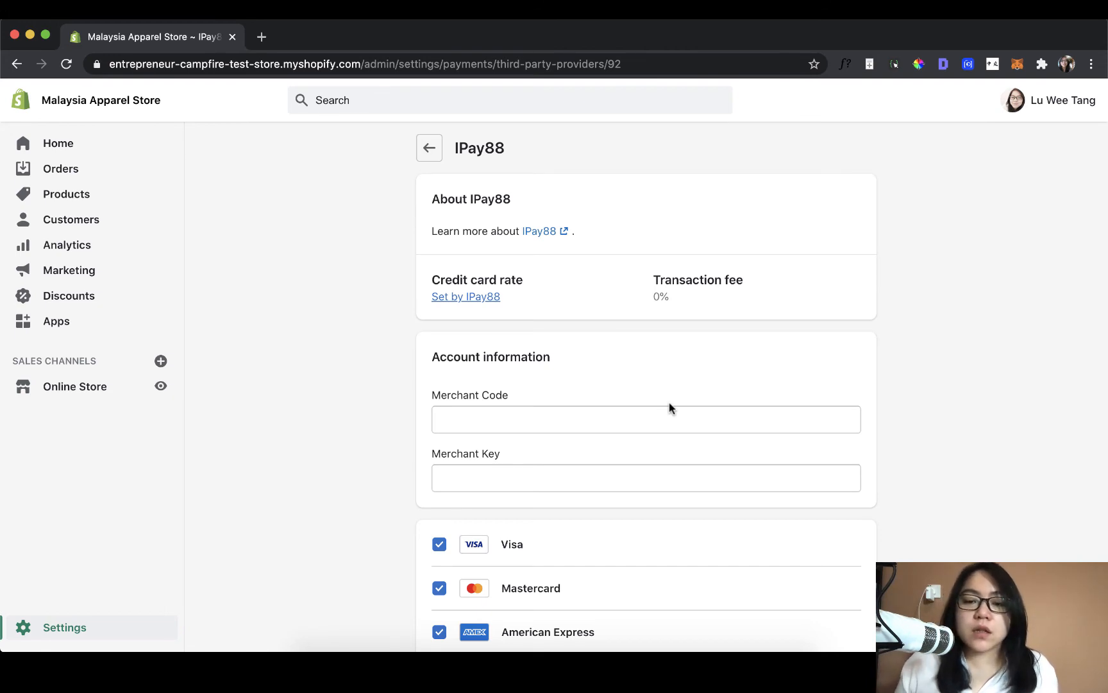
{"action": "scroll", "coordinate": [670, 404], "scroll_direction": "down", "scroll_amount": 5}
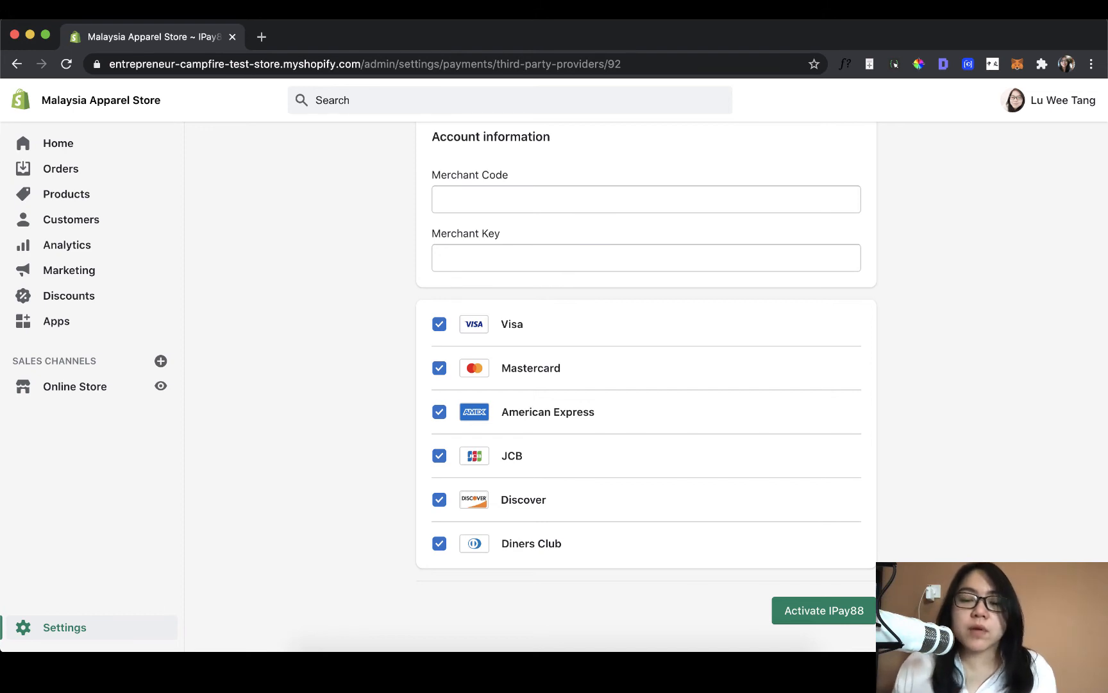
{"action": "scroll", "coordinate": [646, 385], "scroll_direction": "up", "scroll_amount": 5}
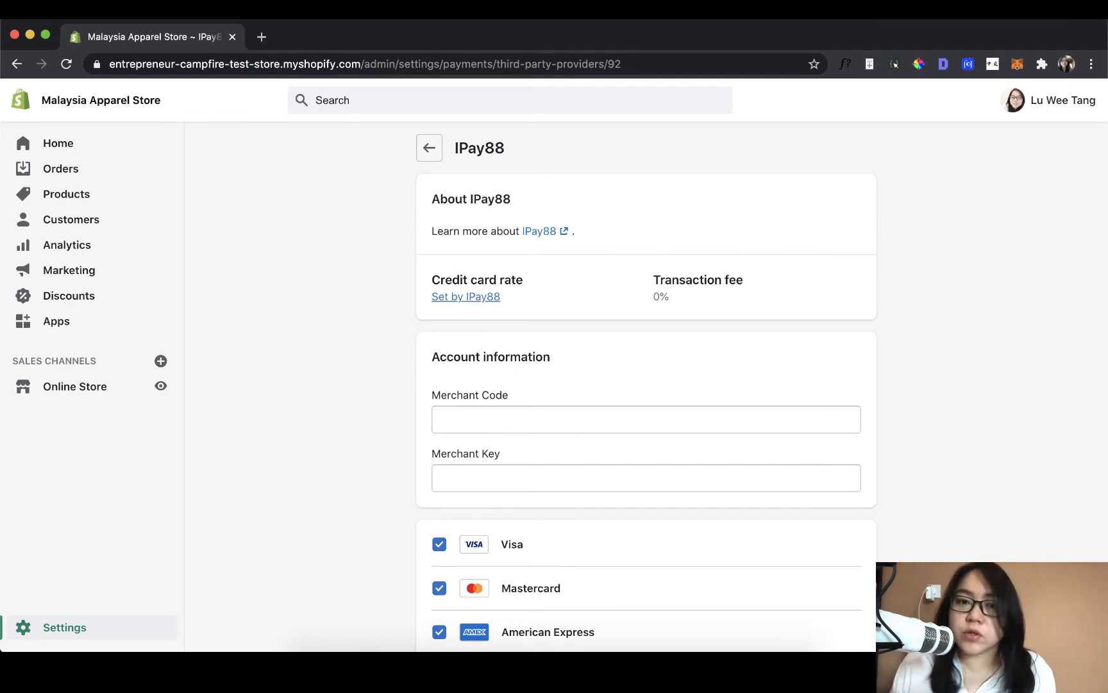
- Go back to the third-party provider list, look through it again, and return to the payment settings
{"action": "left_click", "coordinate": [429, 151]}
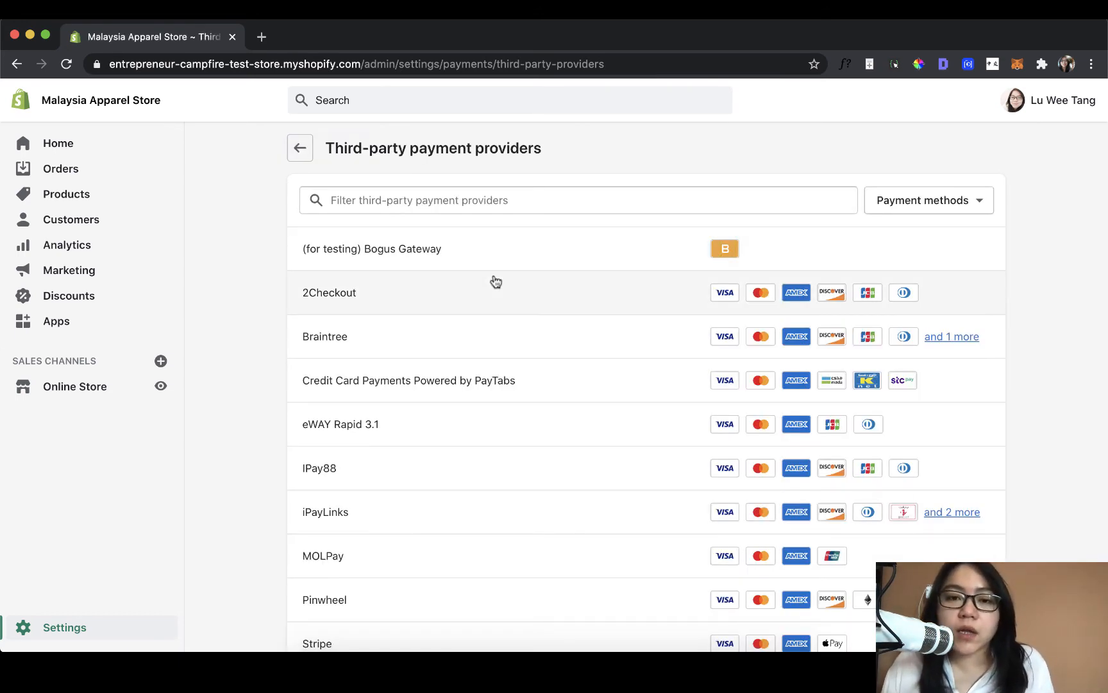
{"action": "scroll", "coordinate": [496, 282], "scroll_direction": "down", "scroll_amount": 3}
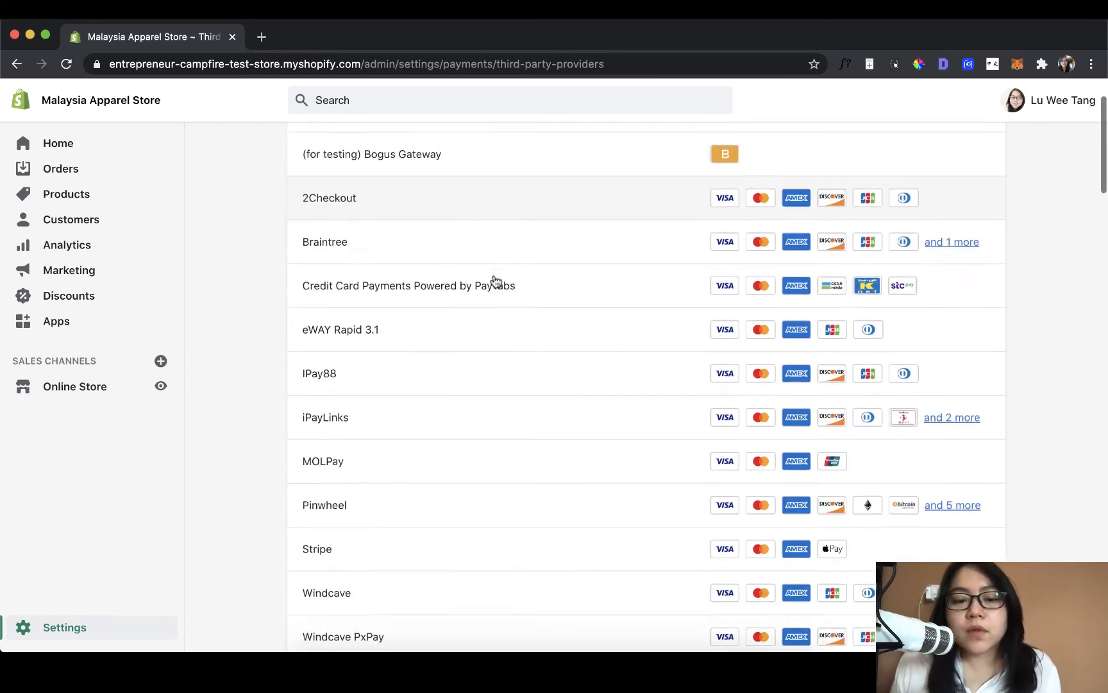
{"action": "left_click", "coordinate": [536, 521]}
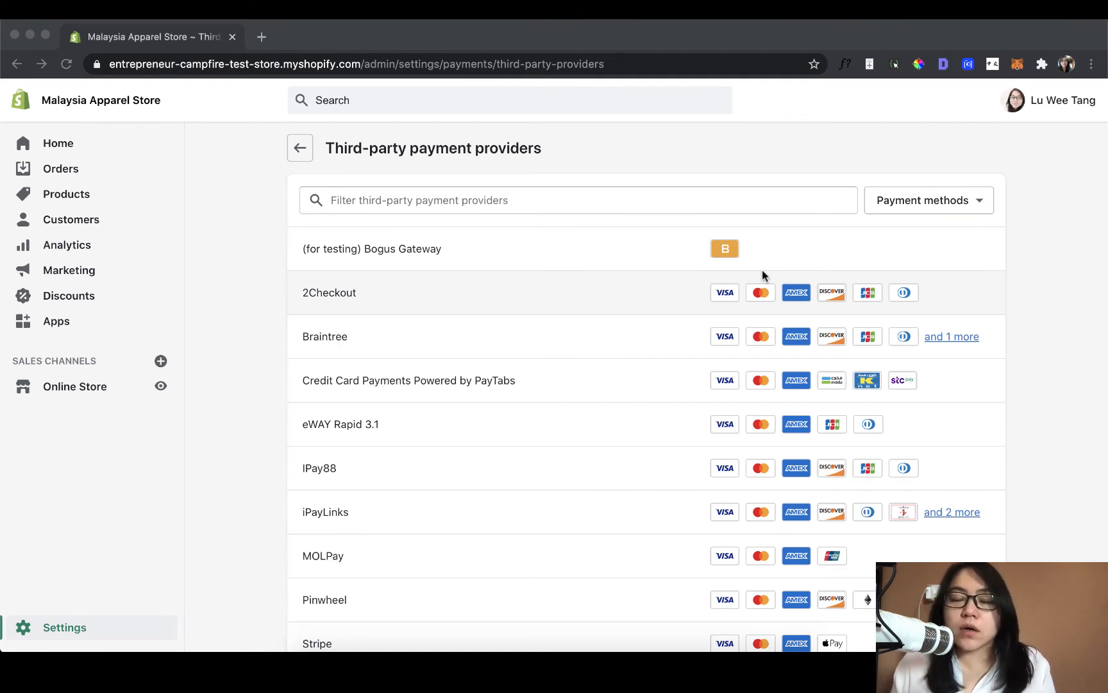
{"action": "left_click", "coordinate": [309, 154]}
{"action": "left_click", "coordinate": [311, 157]}
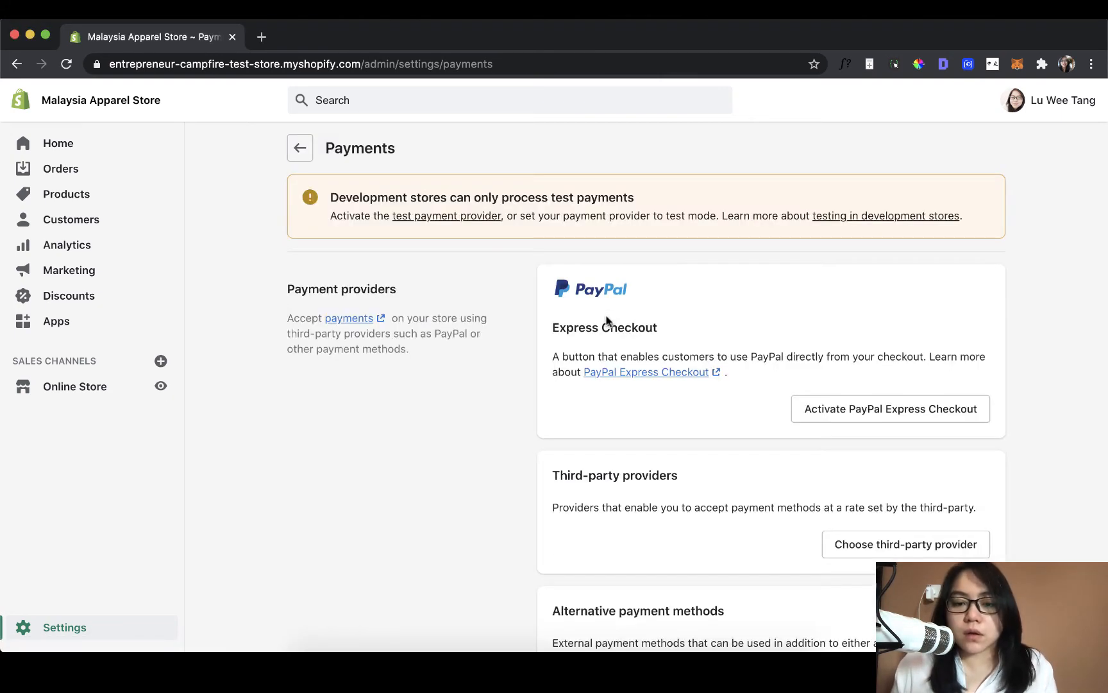
- Open the list of alternative payment providers from the payment settings and view its first entries
{"action": "scroll", "coordinate": [608, 321], "scroll_direction": "down", "scroll_amount": 3}
{"action": "scroll", "coordinate": [607, 321], "scroll_direction": "down", "scroll_amount": 3}
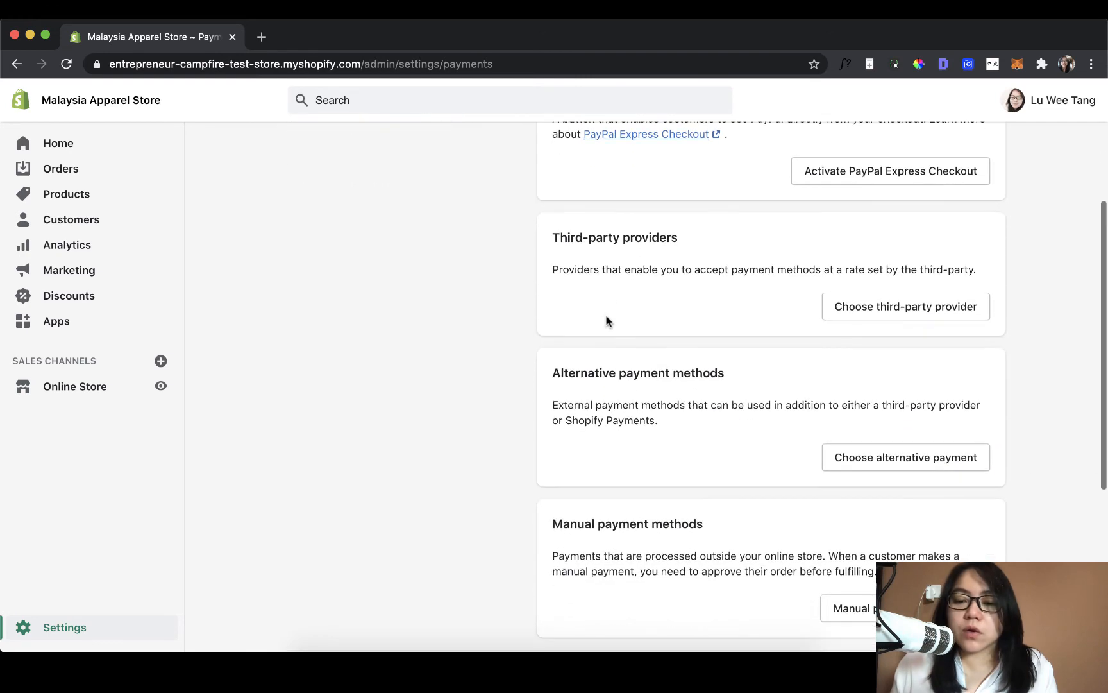
{"action": "scroll", "coordinate": [608, 321], "scroll_direction": "down", "scroll_amount": 2}
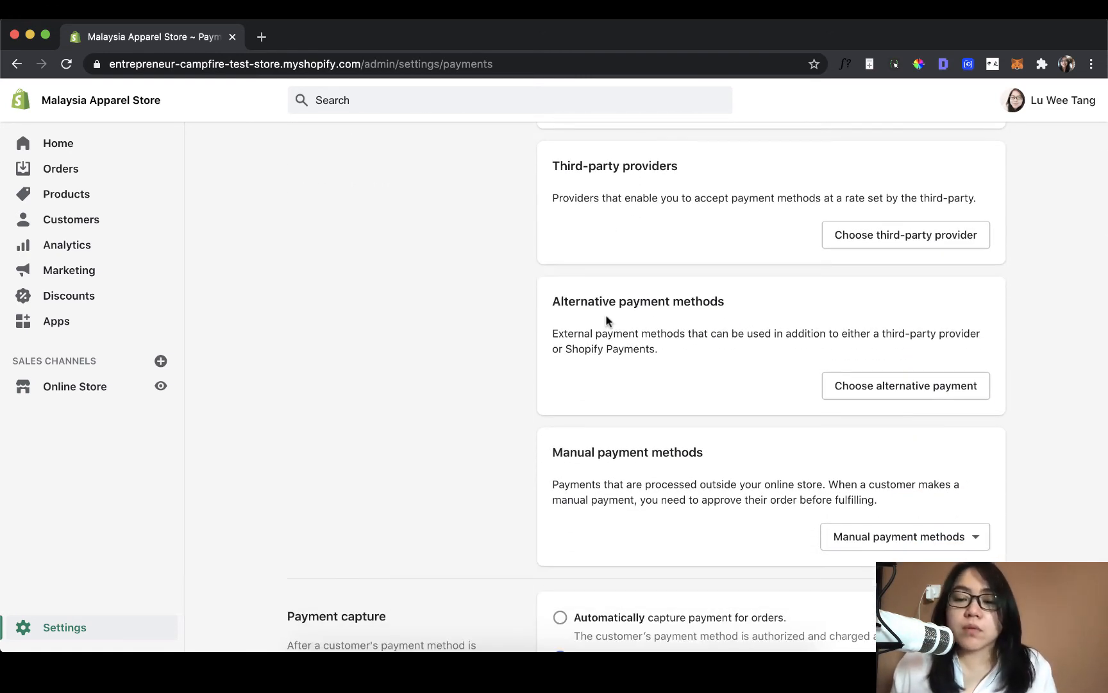
{"action": "left_click", "coordinate": [876, 389]}
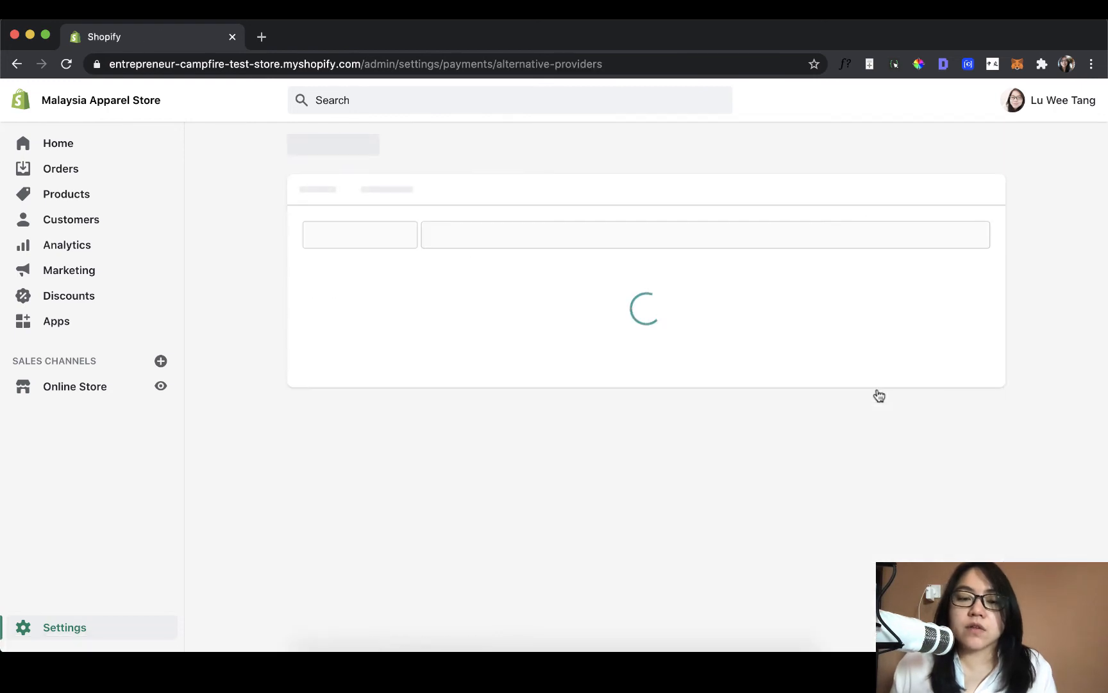
{"action": "scroll", "coordinate": [879, 394], "scroll_direction": "down", "scroll_amount": 1}
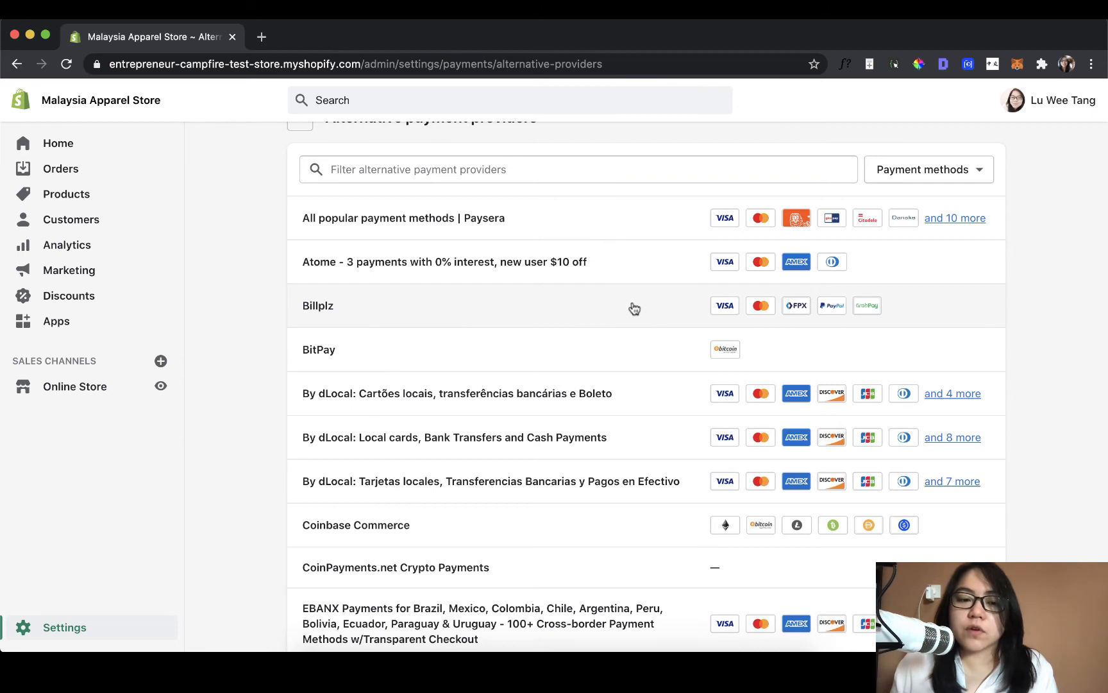
- Open the Atome provider page and review its account fields, accepted cards, test mode and activation option
{"action": "left_click", "coordinate": [617, 272]}
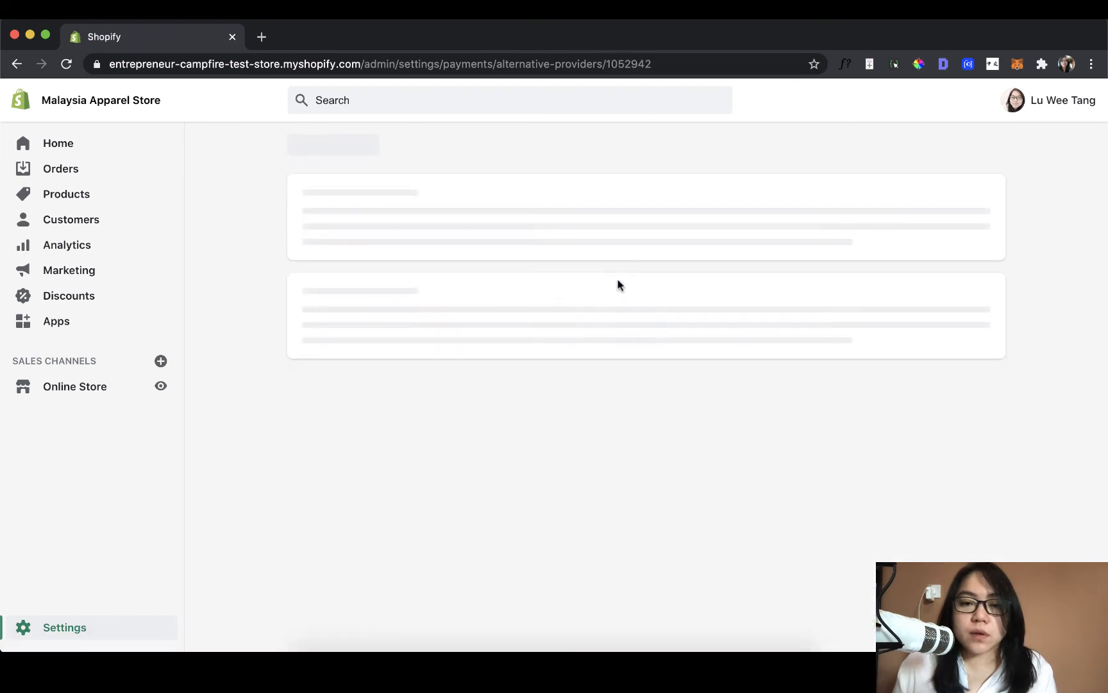
{"action": "scroll", "coordinate": [650, 341], "scroll_direction": "down", "scroll_amount": 5}
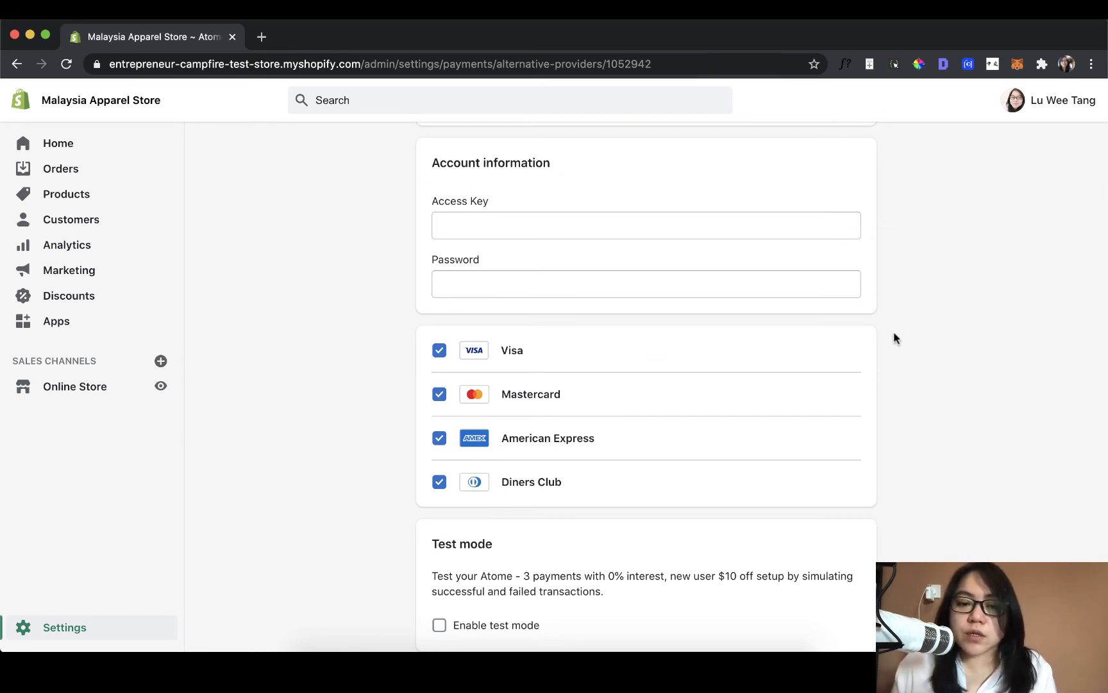
{"action": "scroll", "coordinate": [894, 334], "scroll_direction": "down", "scroll_amount": 2}
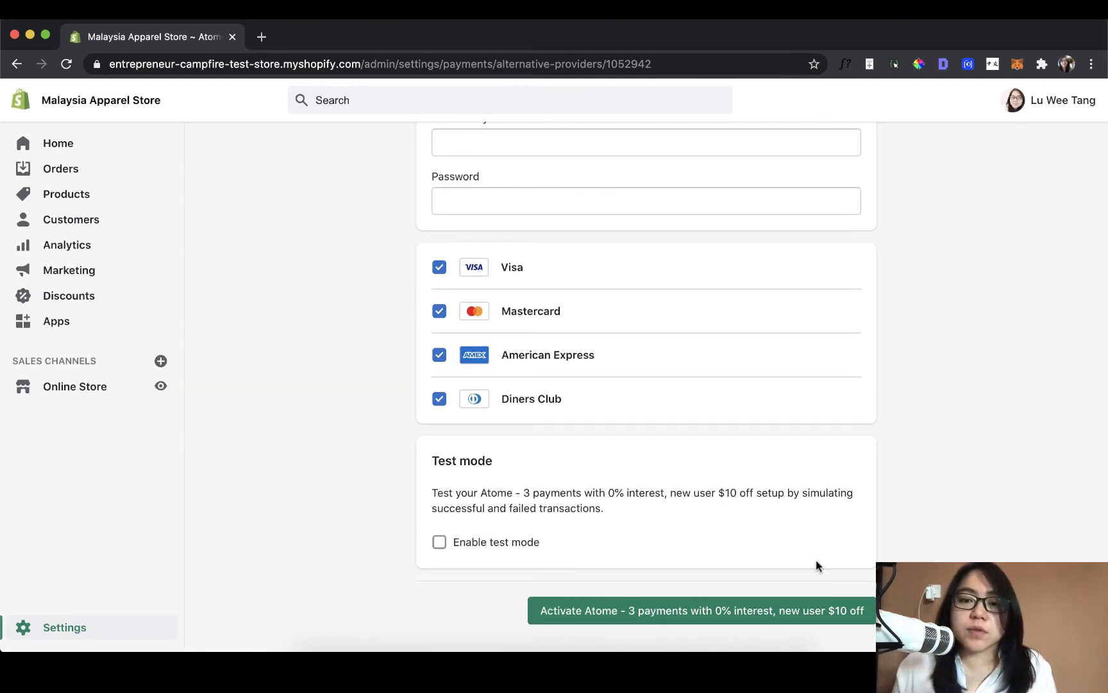
{"action": "scroll", "coordinate": [816, 565], "scroll_direction": "up", "scroll_amount": 5}
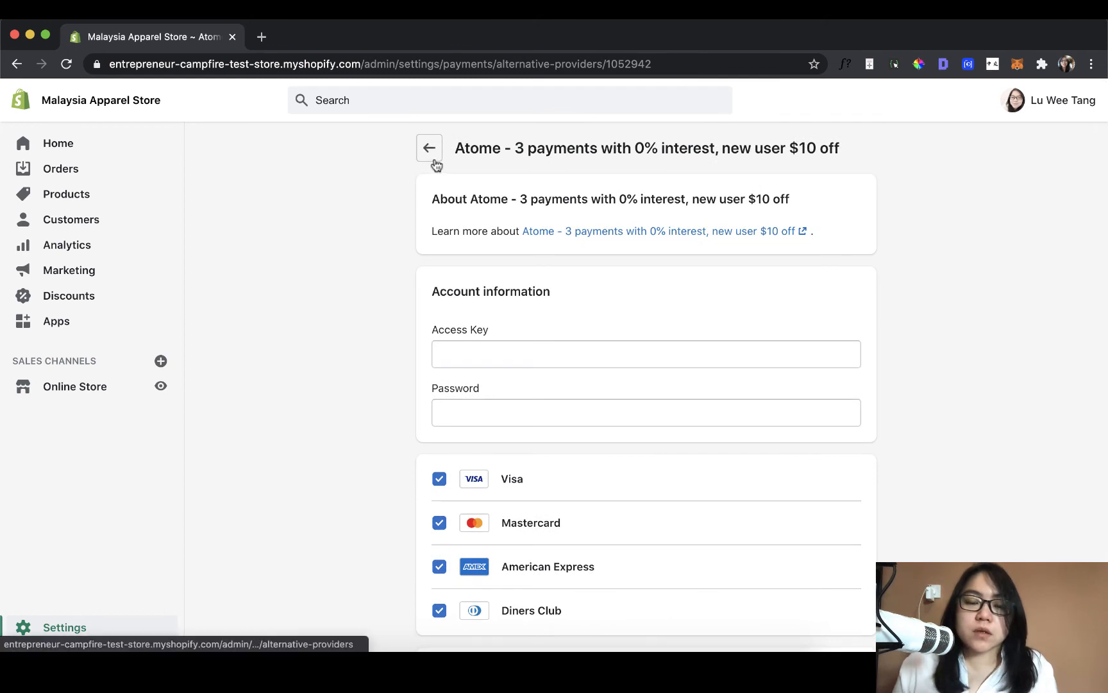
- Go back to the alternative payment providers, look through the rest of the list, and return to the payment settings
{"action": "left_click", "coordinate": [434, 159]}
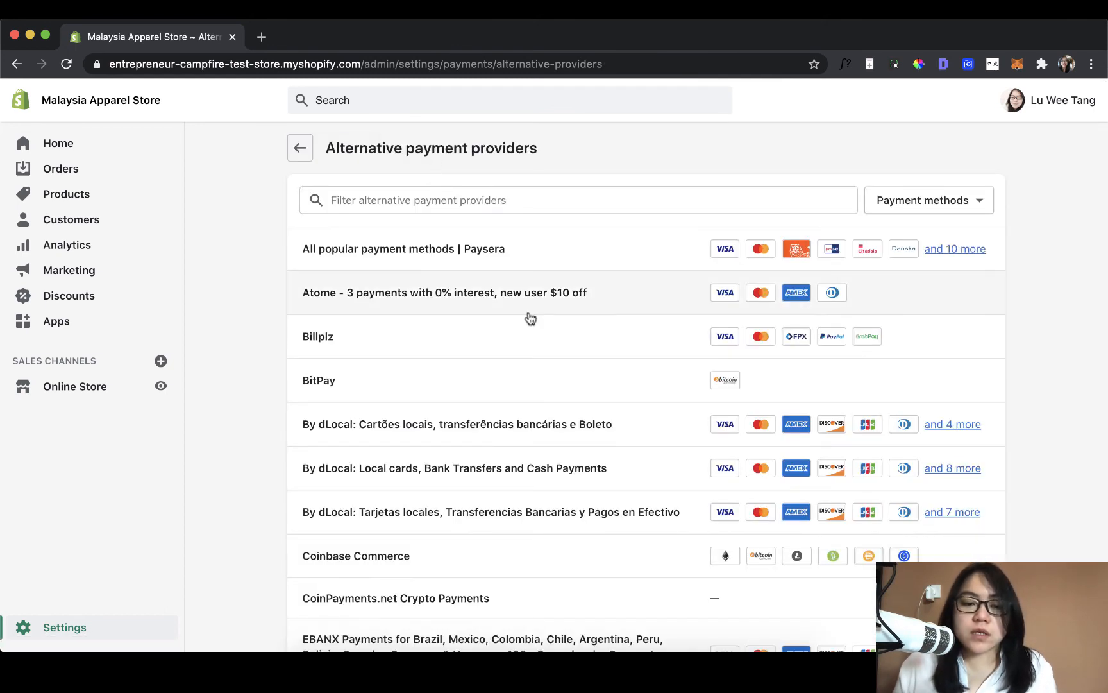
{"action": "scroll", "coordinate": [531, 319], "scroll_direction": "down", "scroll_amount": 5}
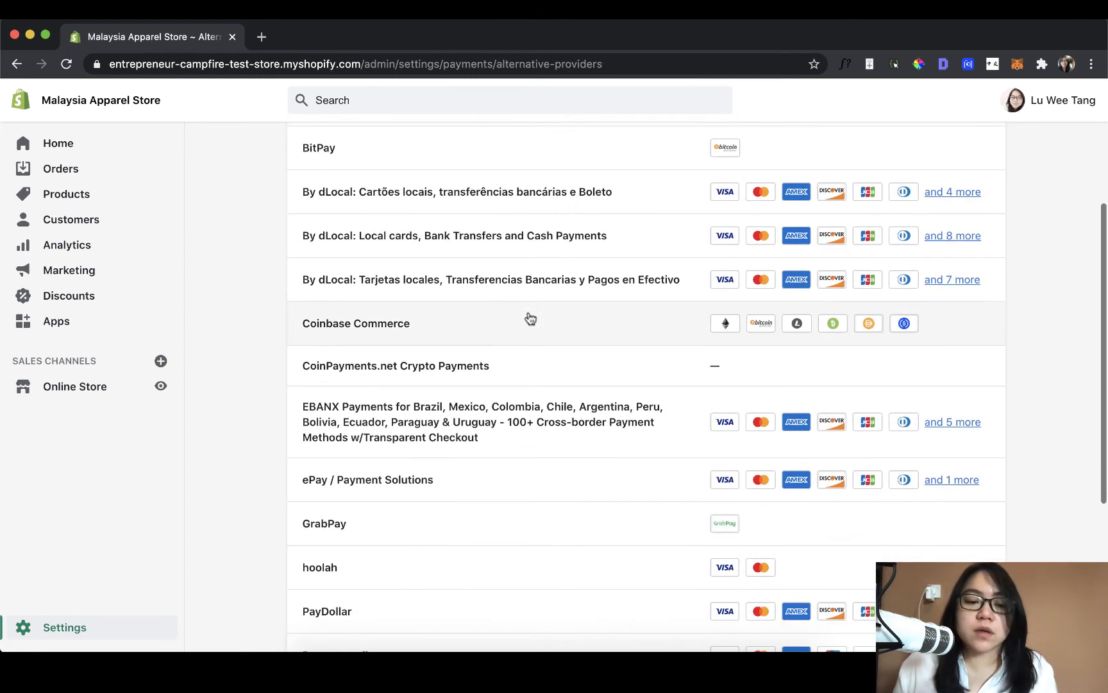
{"action": "scroll", "coordinate": [530, 319], "scroll_direction": "down", "scroll_amount": 2}
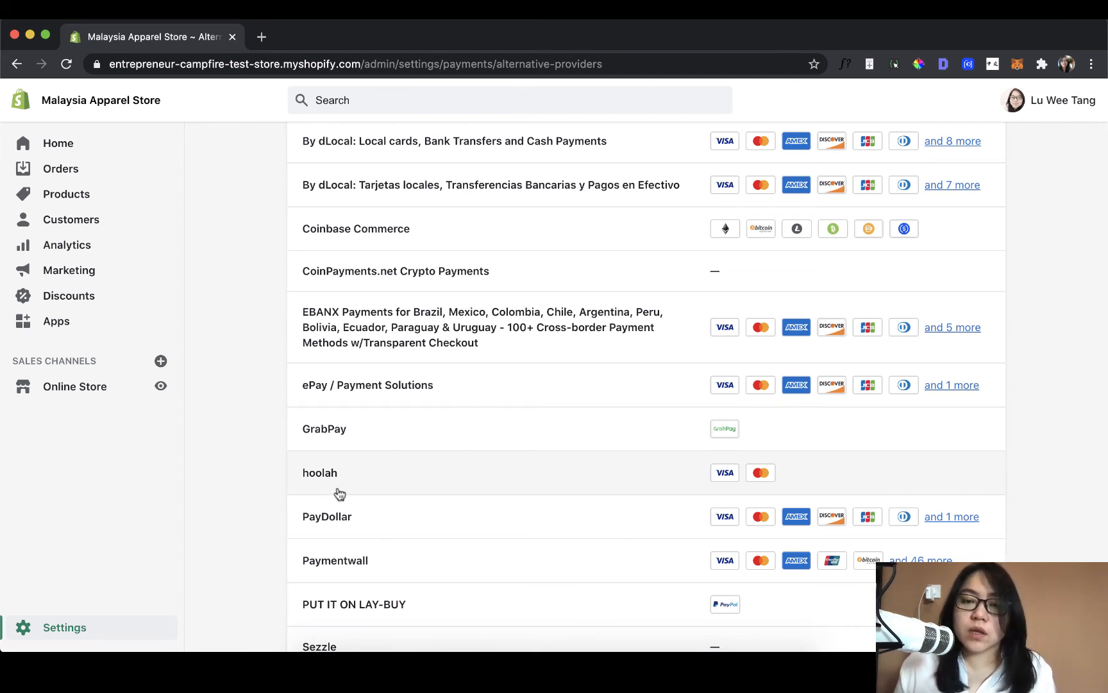
{"action": "scroll", "coordinate": [449, 473], "scroll_direction": "down", "scroll_amount": 3}
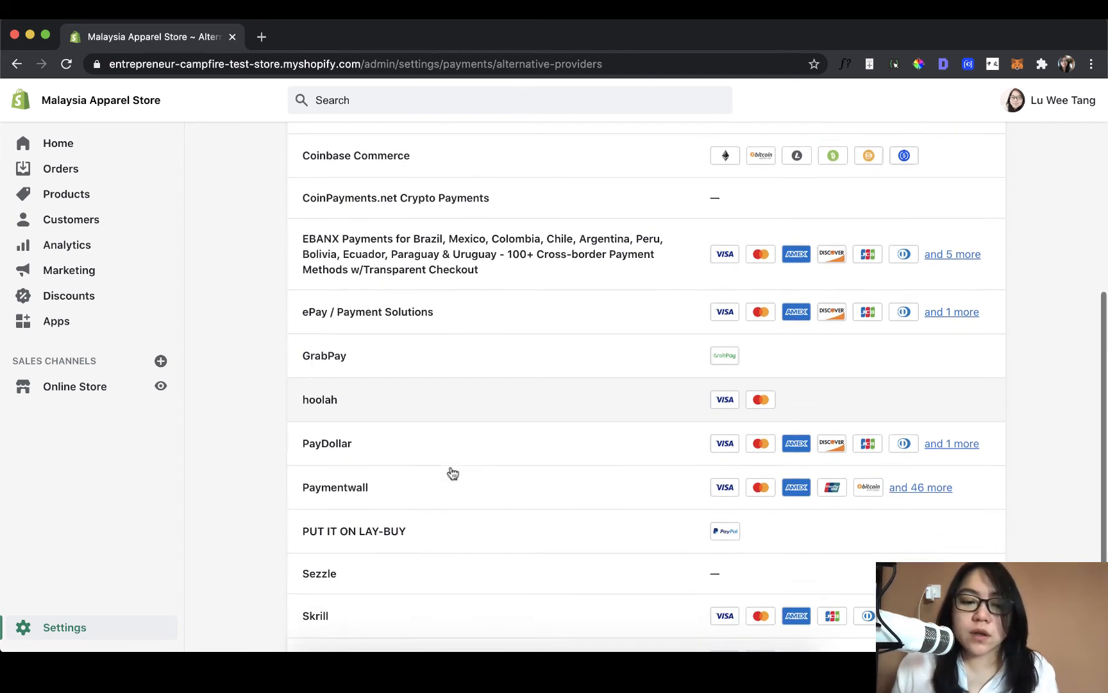
{"action": "scroll", "coordinate": [451, 473], "scroll_direction": "up", "scroll_amount": 8}
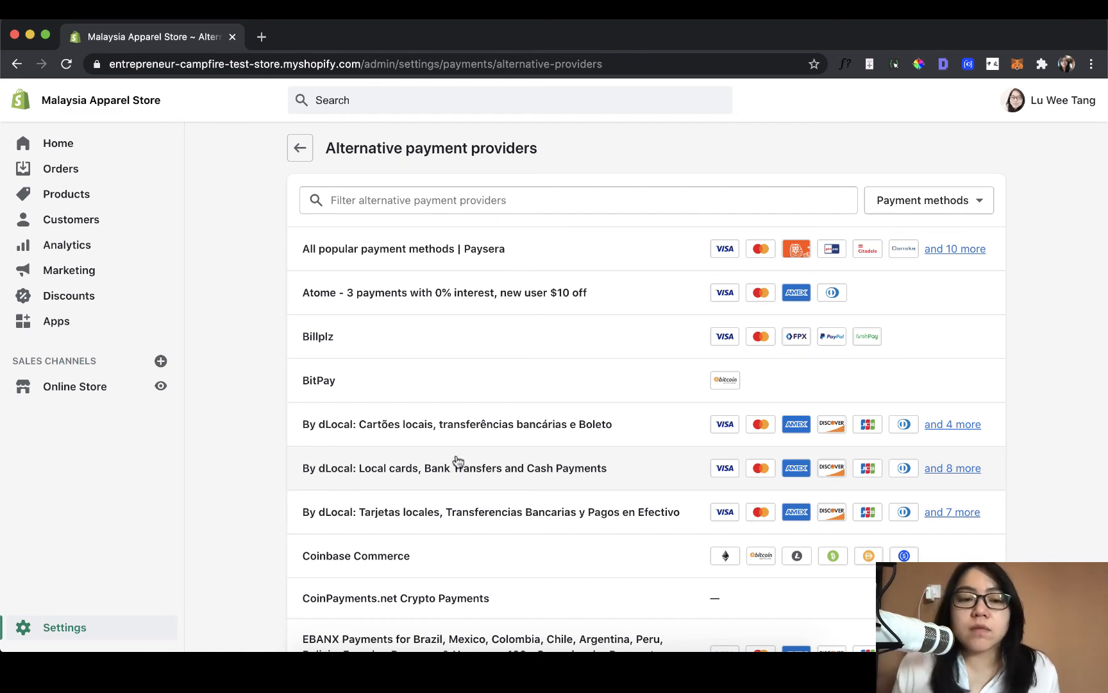
{"action": "left_click", "coordinate": [301, 149]}
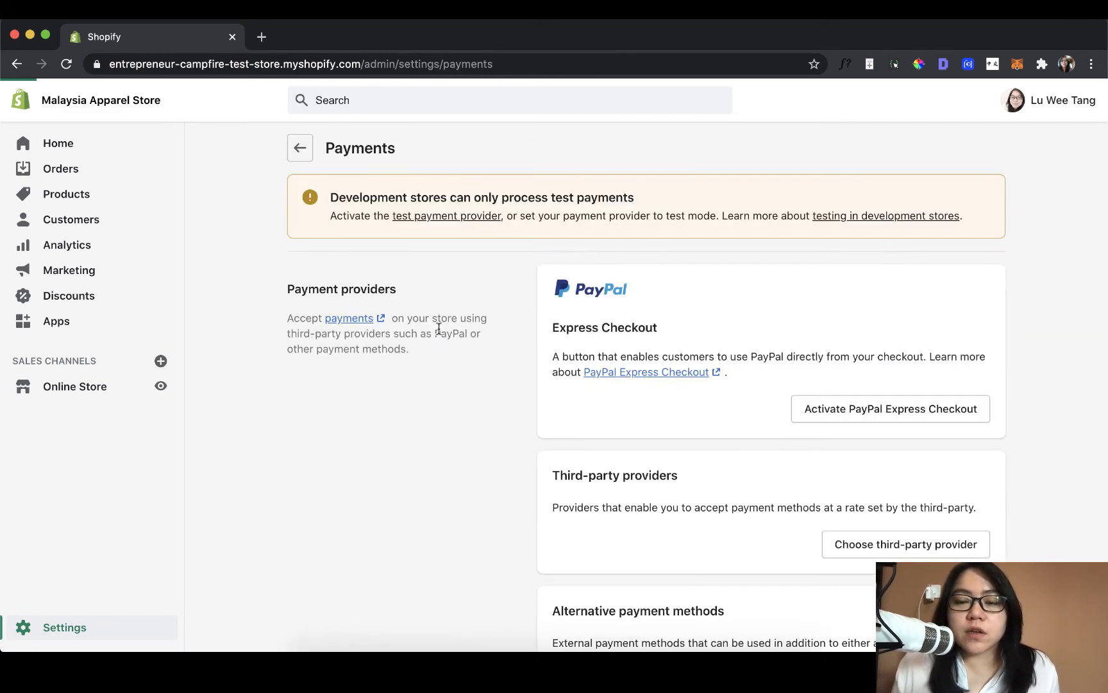
- Start a custom manual payment method in the payment settings and name it "Bank Transfer"
{"action": "scroll", "coordinate": [439, 329], "scroll_direction": "down", "scroll_amount": 5}
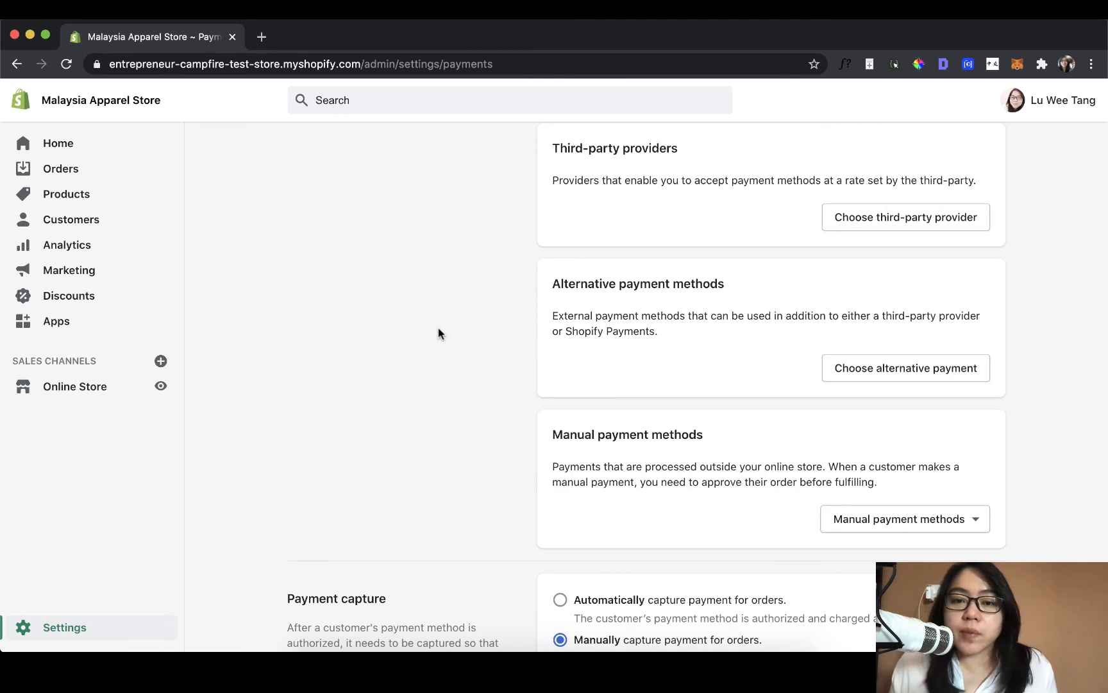
{"action": "scroll", "coordinate": [438, 328], "scroll_direction": "down", "scroll_amount": 2}
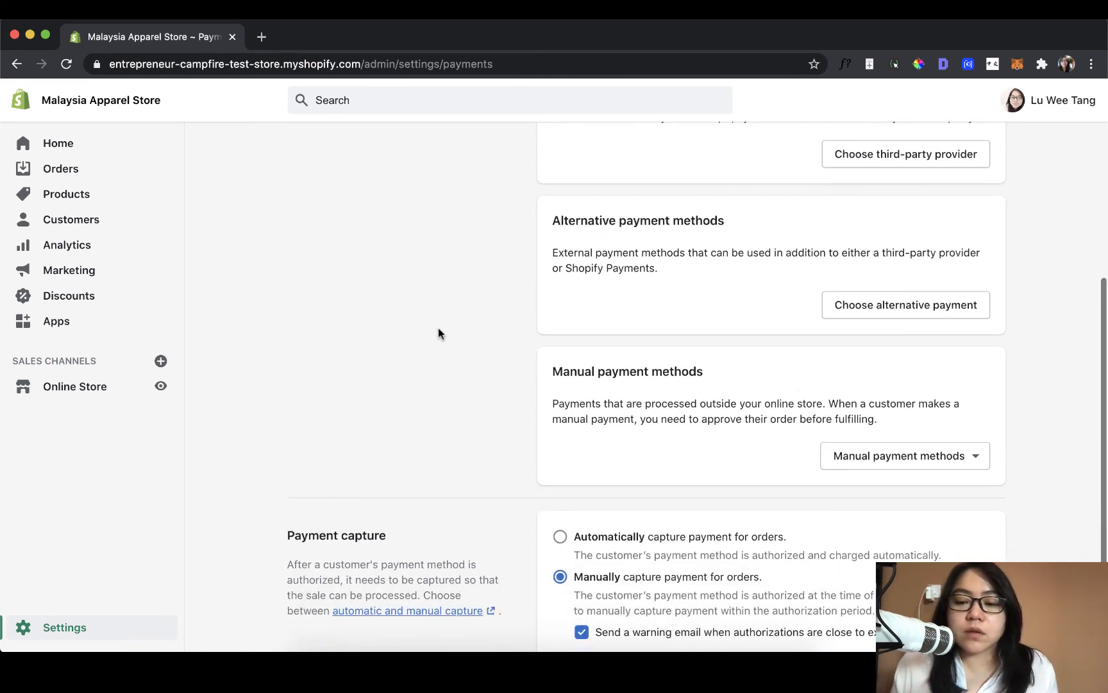
{"action": "left_click", "coordinate": [935, 456]}
{"action": "scroll", "coordinate": [935, 457], "scroll_direction": "down", "scroll_amount": 1}
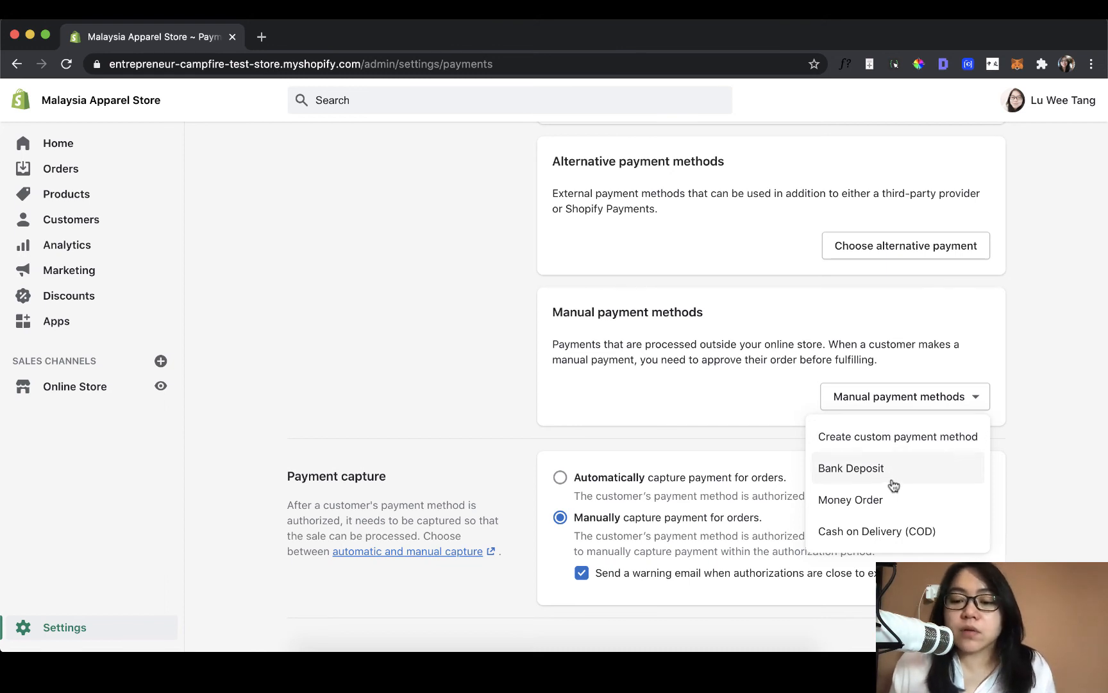
{"action": "left_click", "coordinate": [913, 434]}
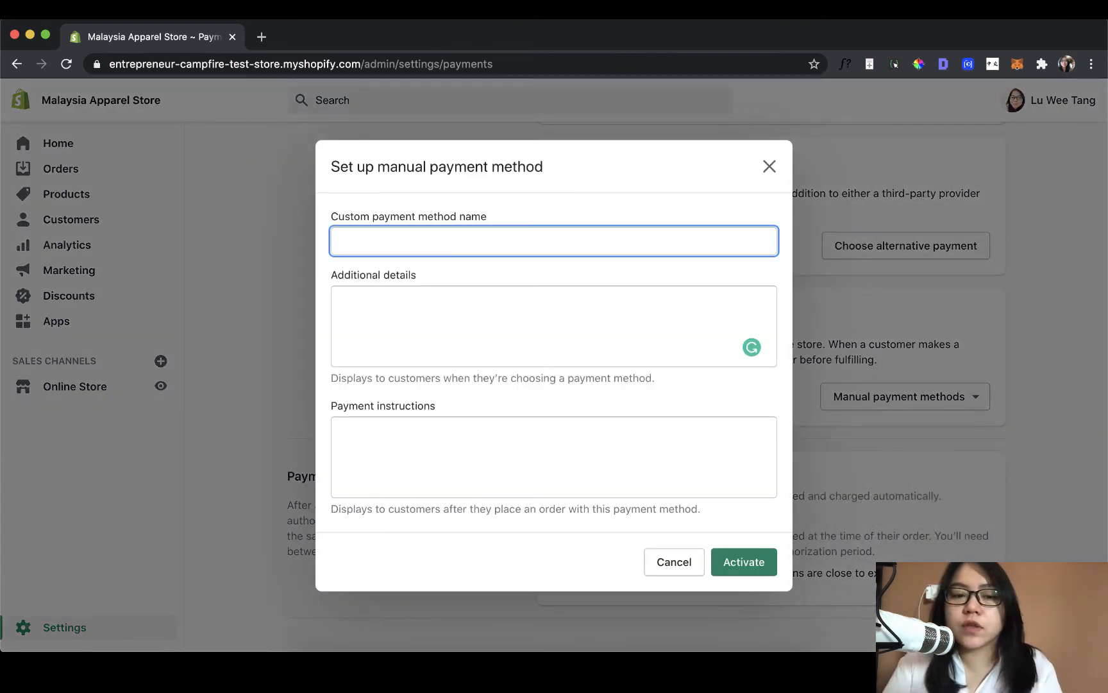
{"action": "type", "text": "Bank Ta"}
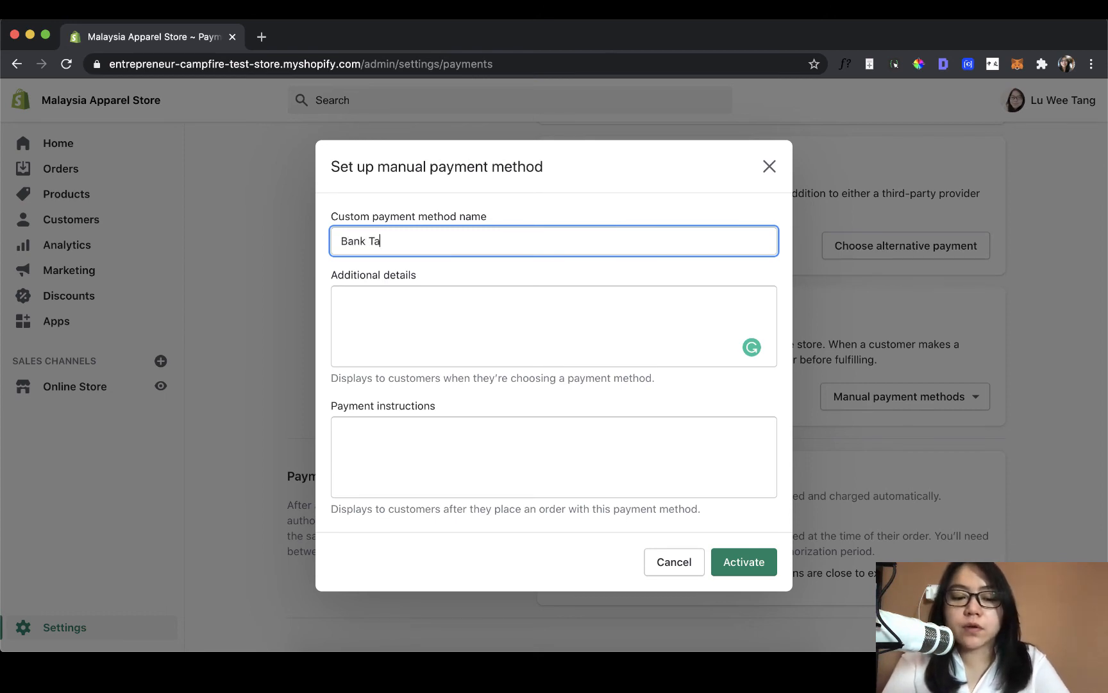
{"action": "key", "text": "BackSpace"}
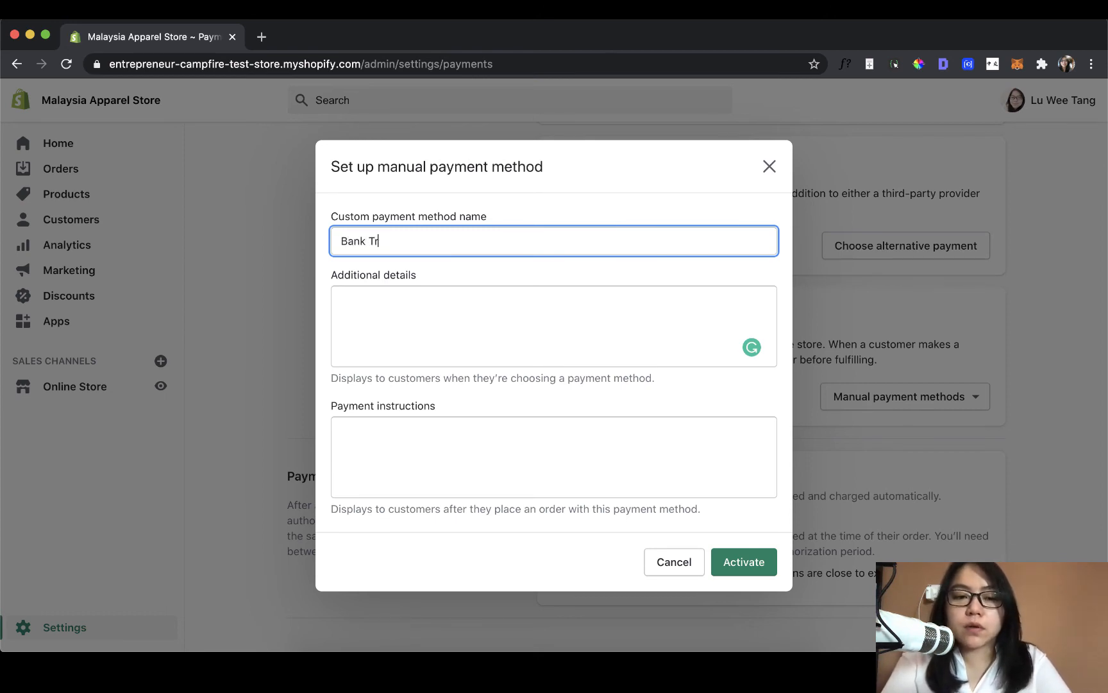
{"action": "type", "text": "ransfer"}
- Enter "Manual bank transfer option" as the additional details of the custom payment method
{"action": "left_click", "coordinate": [633, 336]}
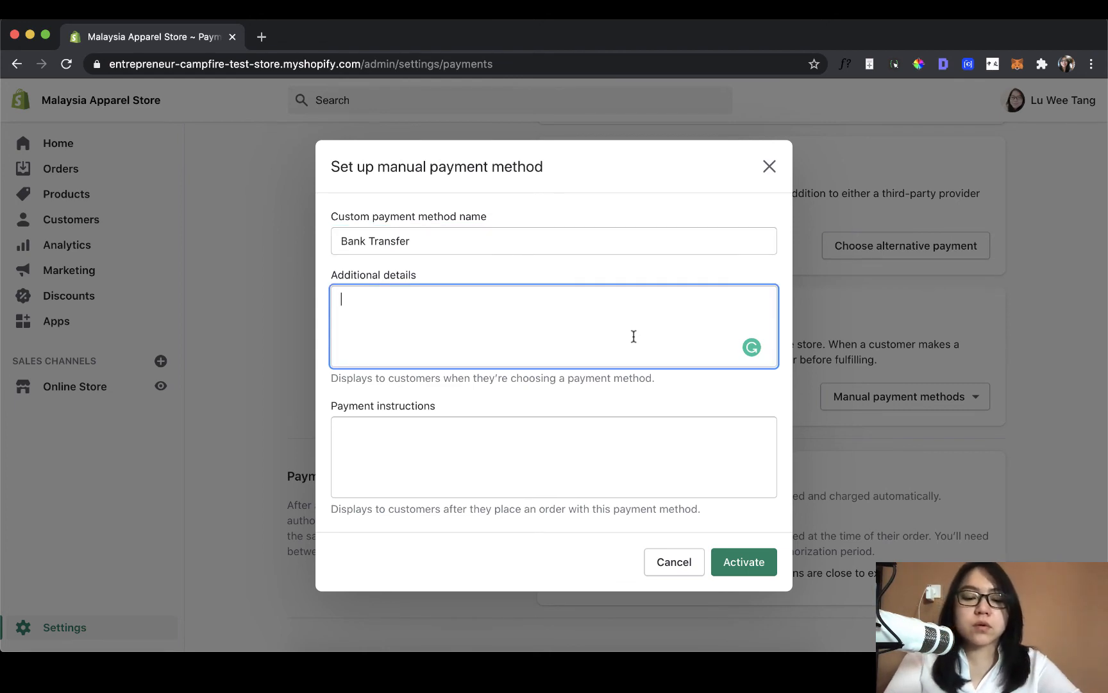
{"action": "type", "text": "Manua"}
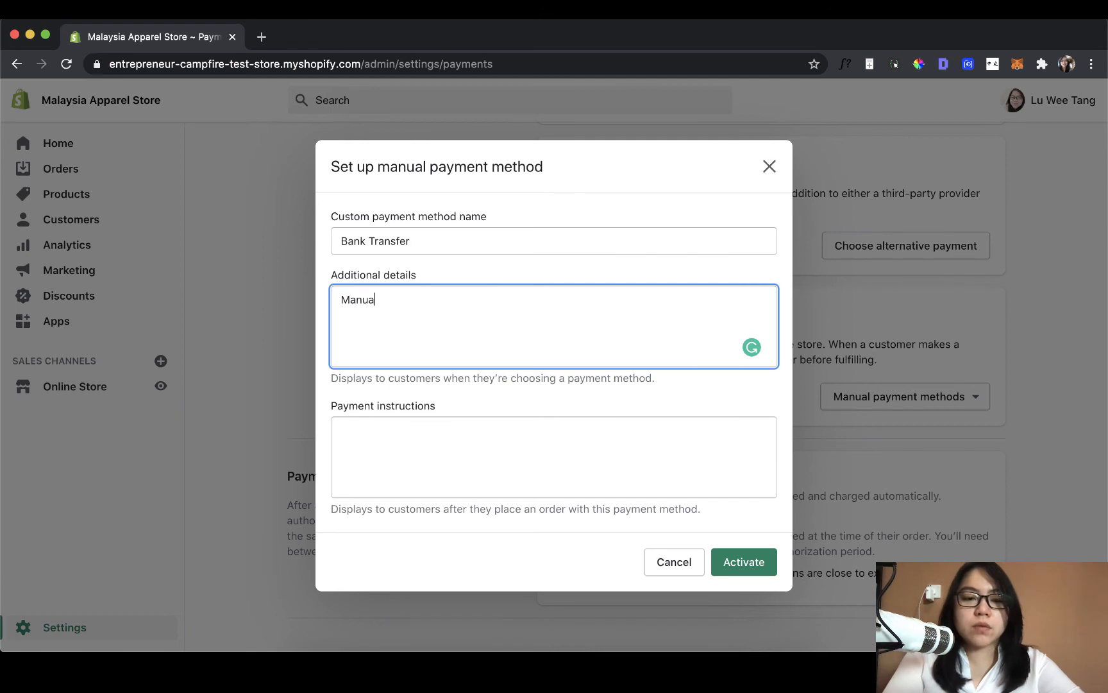
{"action": "type", "text": "l bank transf"}
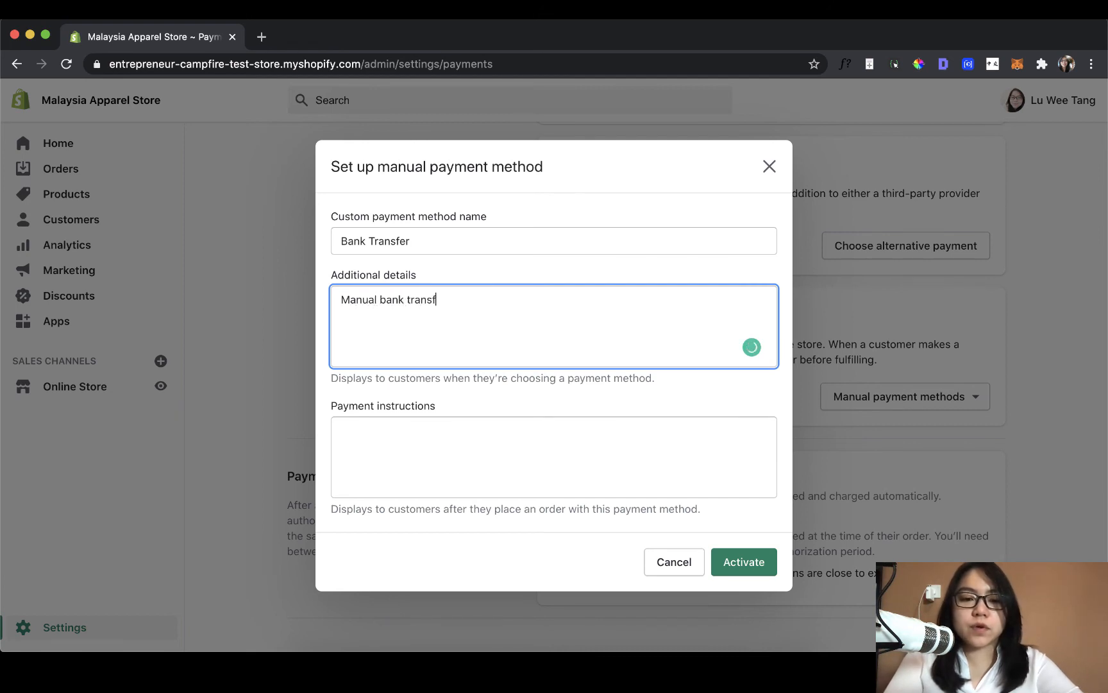
{"action": "type", "text": "er option"}
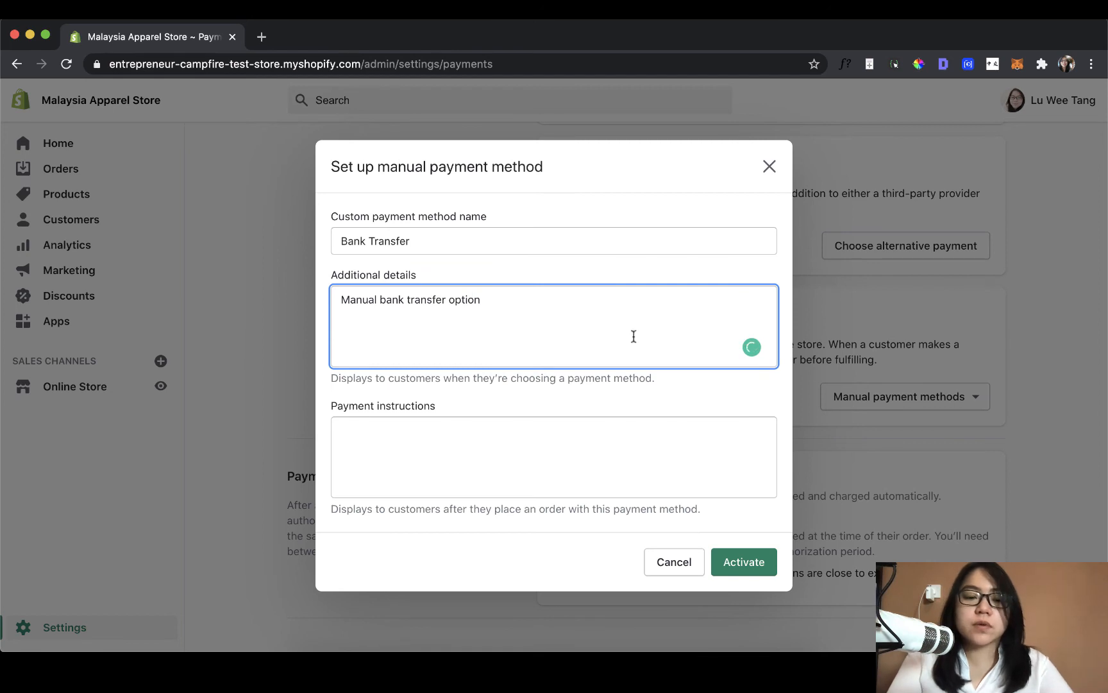
- Begin the payment instructions with "Step 1: Make payment to this bank account:" and "[details here]" on the following line, leaving a blank line below
{"action": "left_click", "coordinate": [644, 475]}
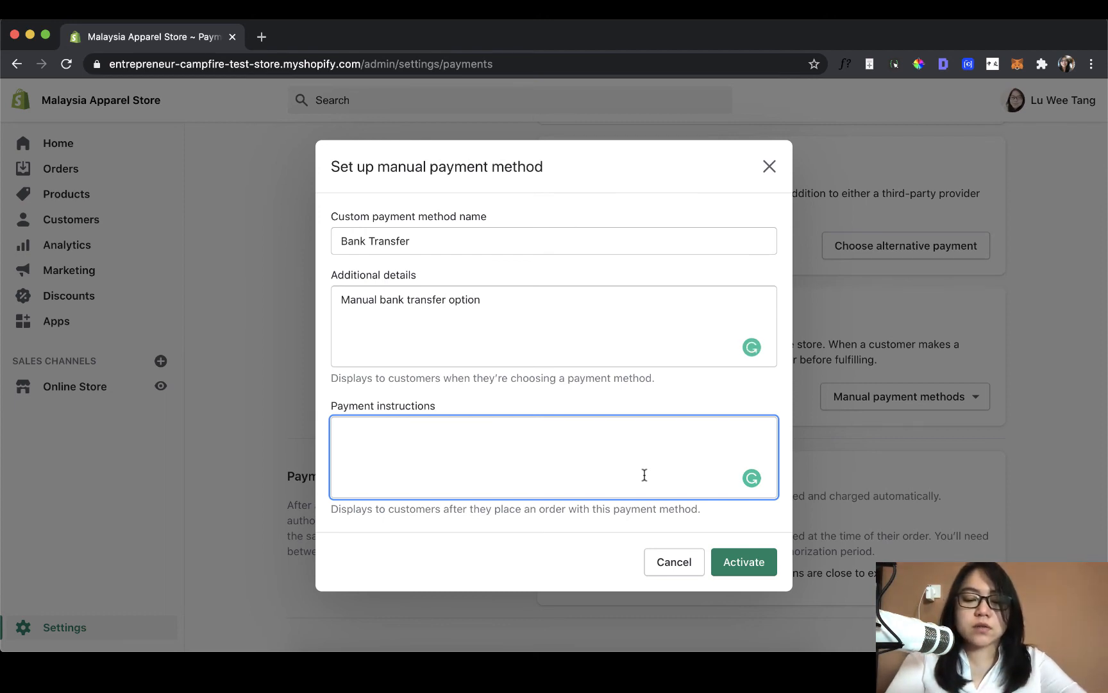
{"action": "type", "text": "Ste"}
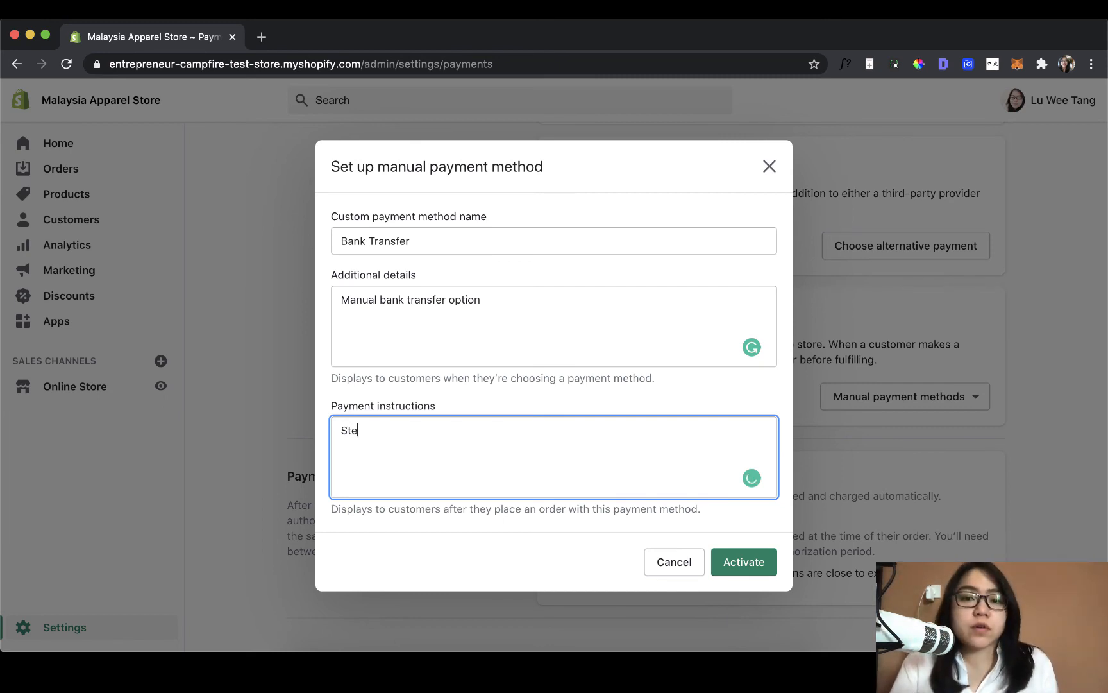
{"action": "type", "text": "p 1: MAk"}
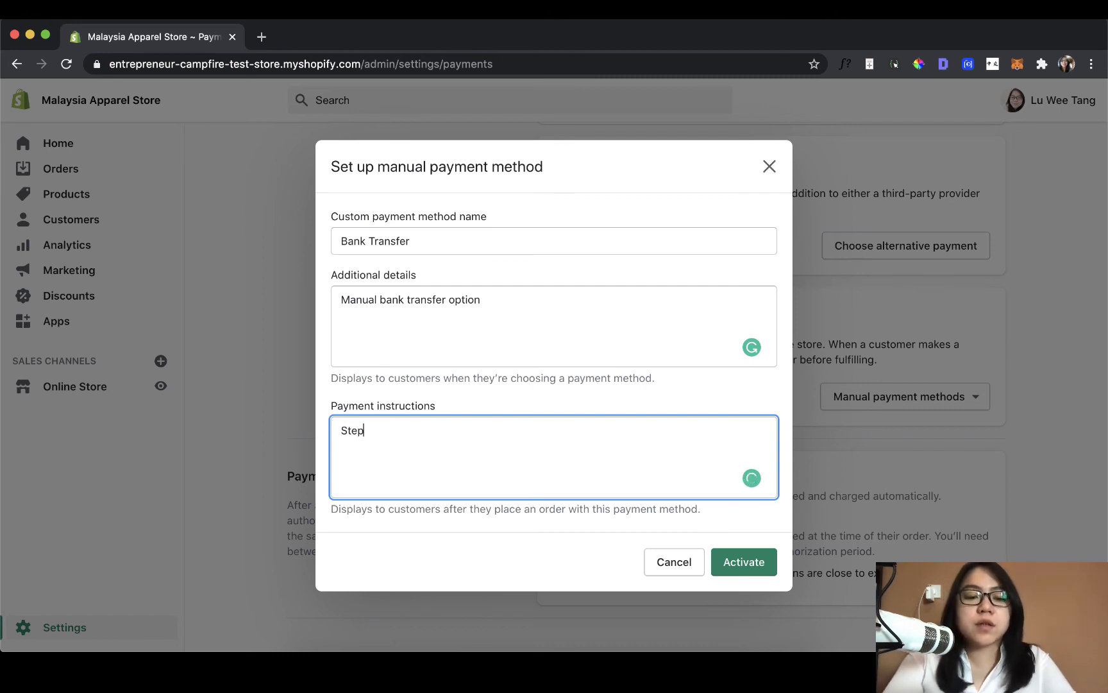
{"action": "key", "text": "BackSpace"}
{"action": "key", "text": "BackSpace"}
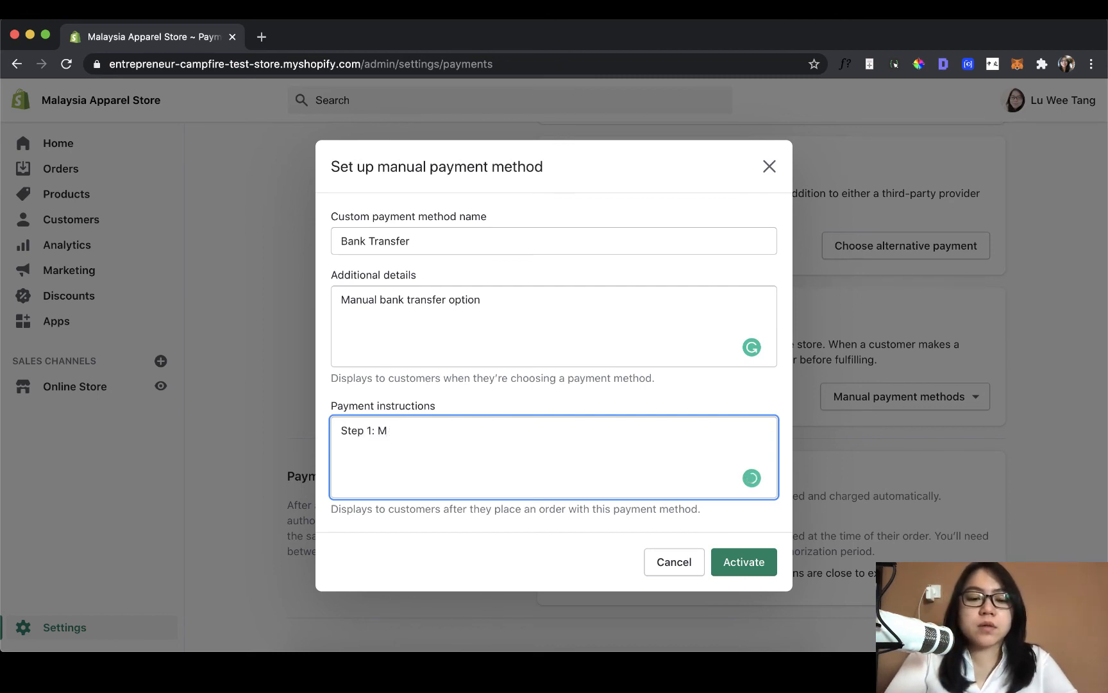
{"action": "type", "text": "ake payment to "}
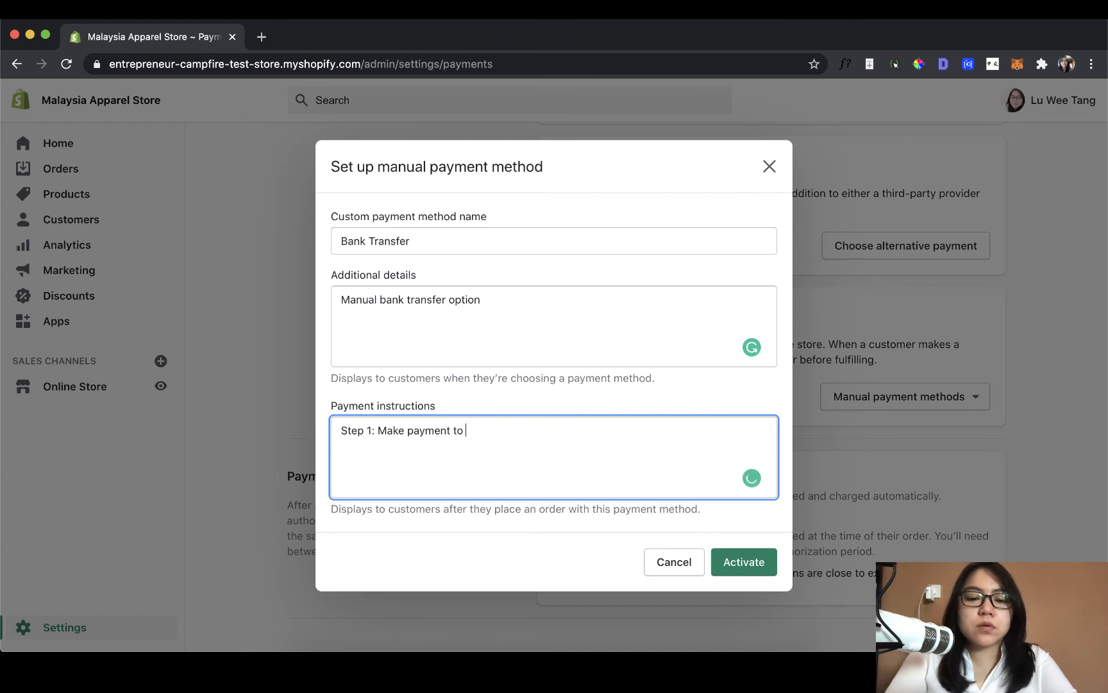
{"action": "type", "text": "this bank account:"}
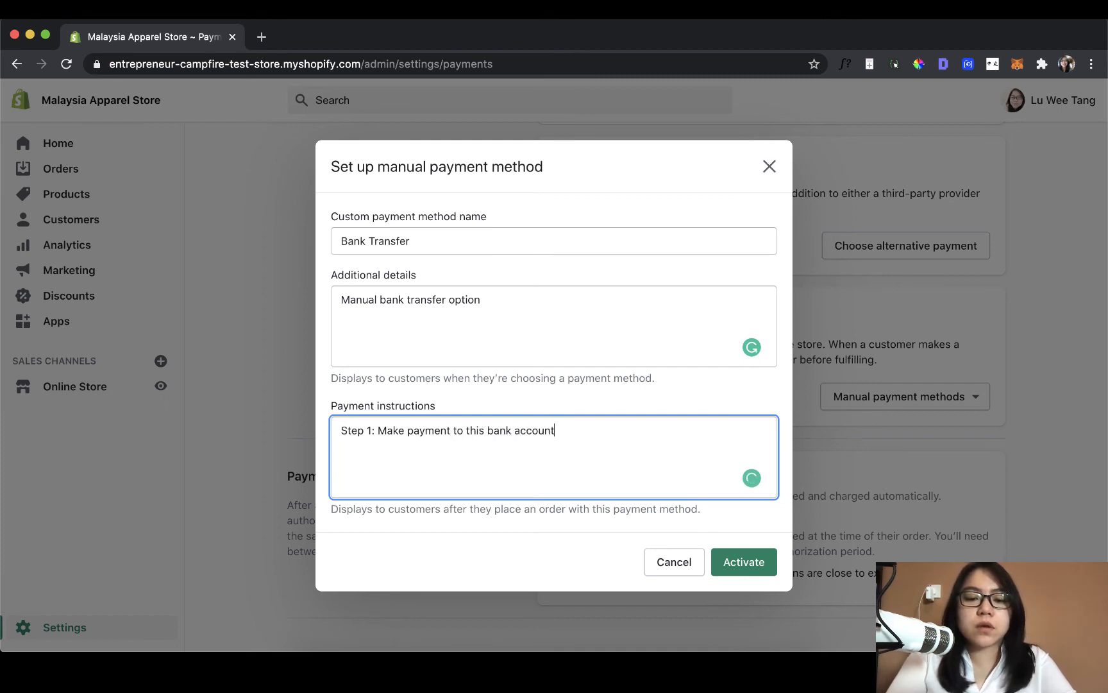
{"action": "key", "text": "Return"}
{"action": "type", "text": "[details here]"}
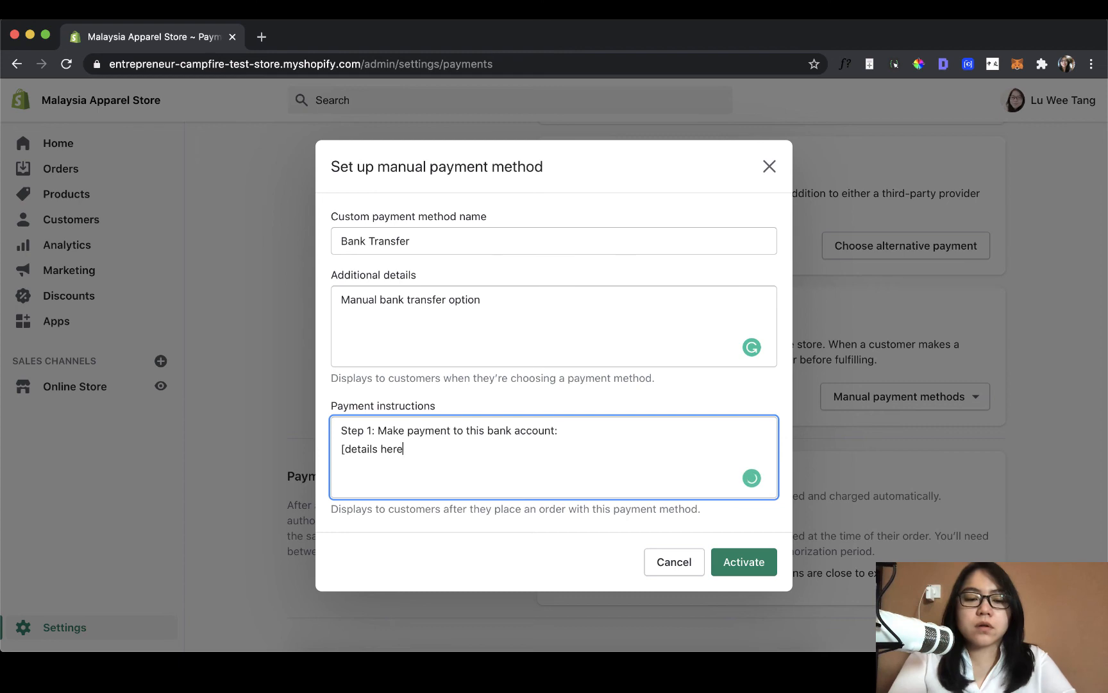
{"action": "key", "text": "Return"}
{"action": "key", "text": "Return"}
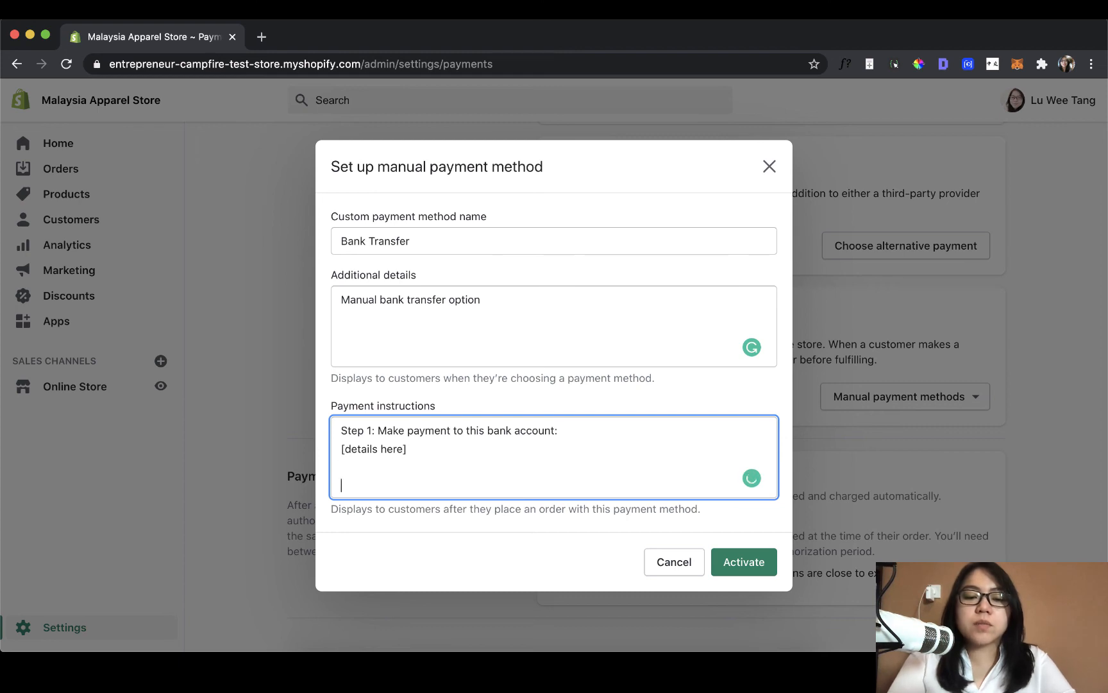
- Add "Step 2: Send your payment receipt to" with the company's sales e-mail address to the payment instructions, followed by a blank line
{"action": "type", "text": "Step 2: S"}
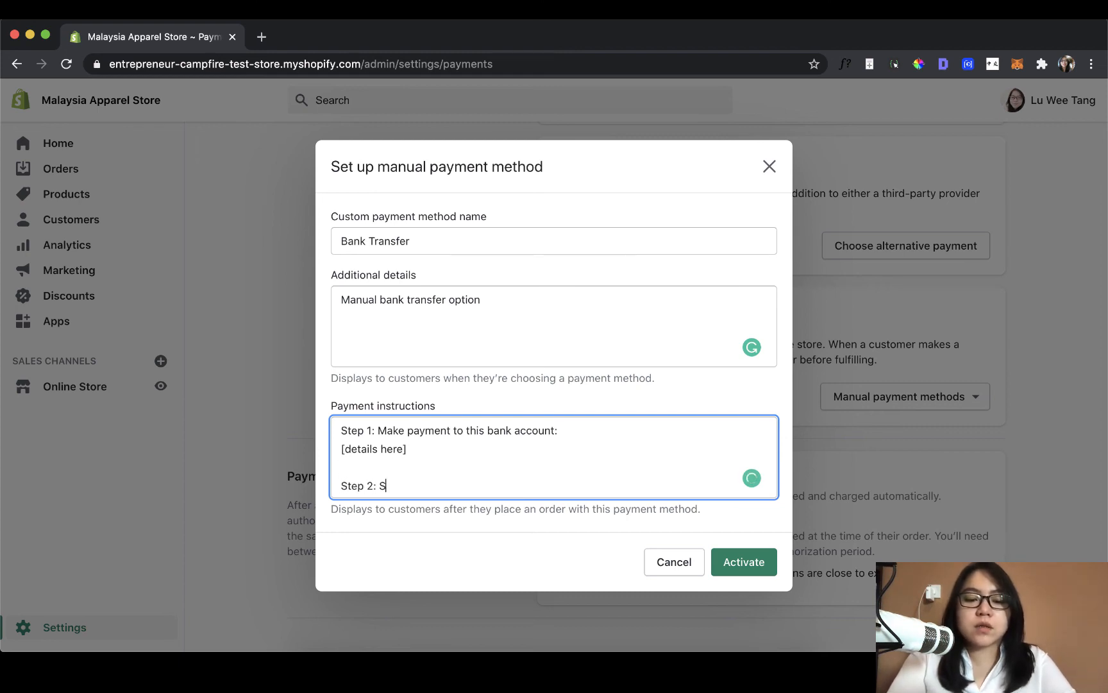
{"action": "type", "text": "end your payment receipt to "}
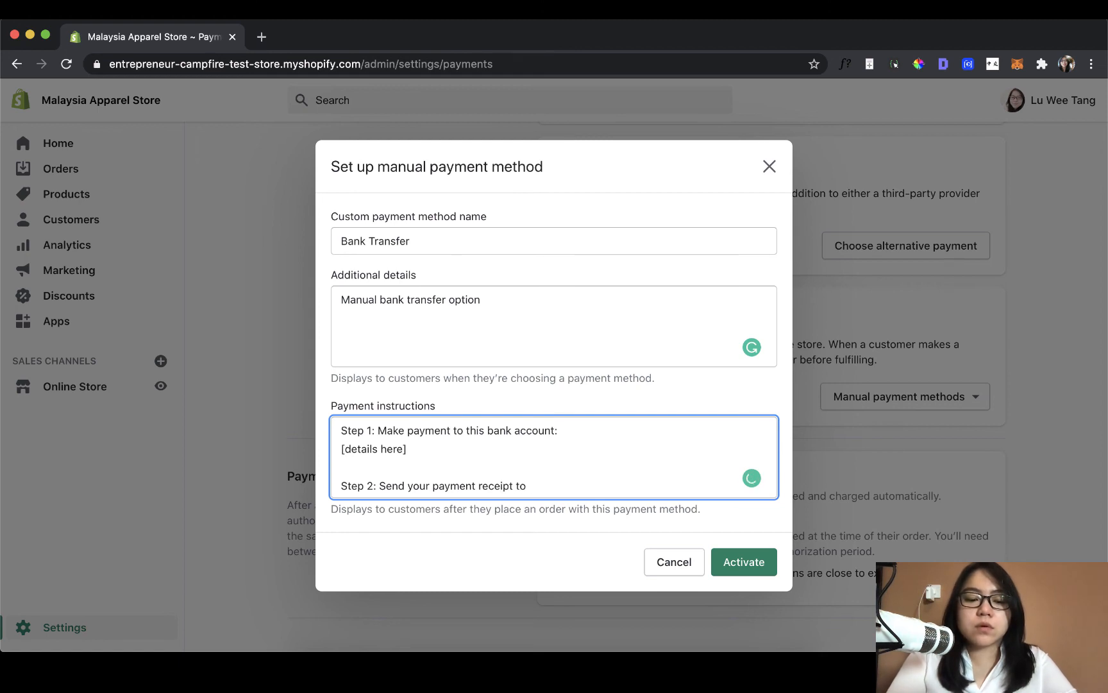
{"action": "type", "text": "sales@"}
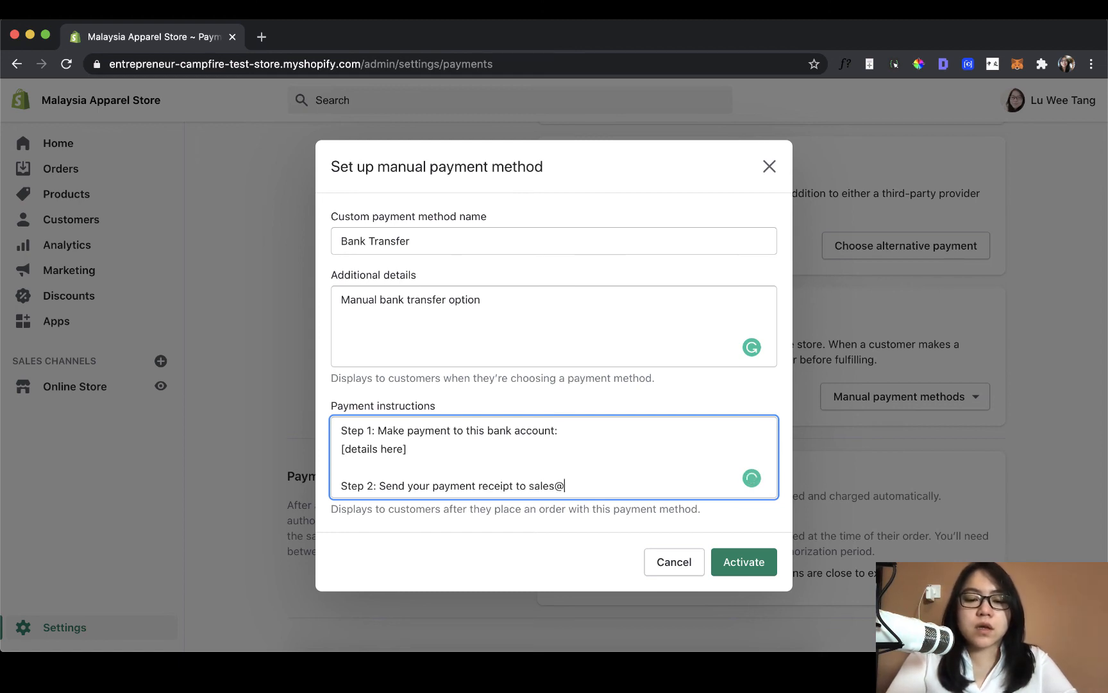
{"action": "type", "text": "company.c"}
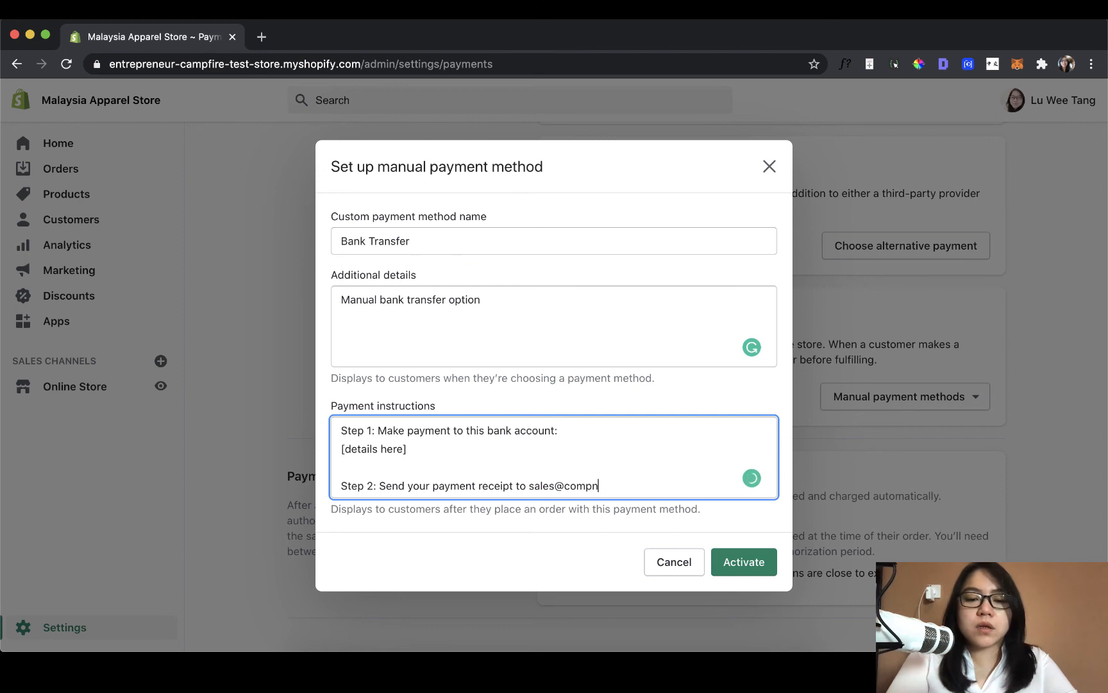
{"action": "type", "text": "om"}
{"action": "key", "text": "Return"}
{"action": "key", "text": "Return"}
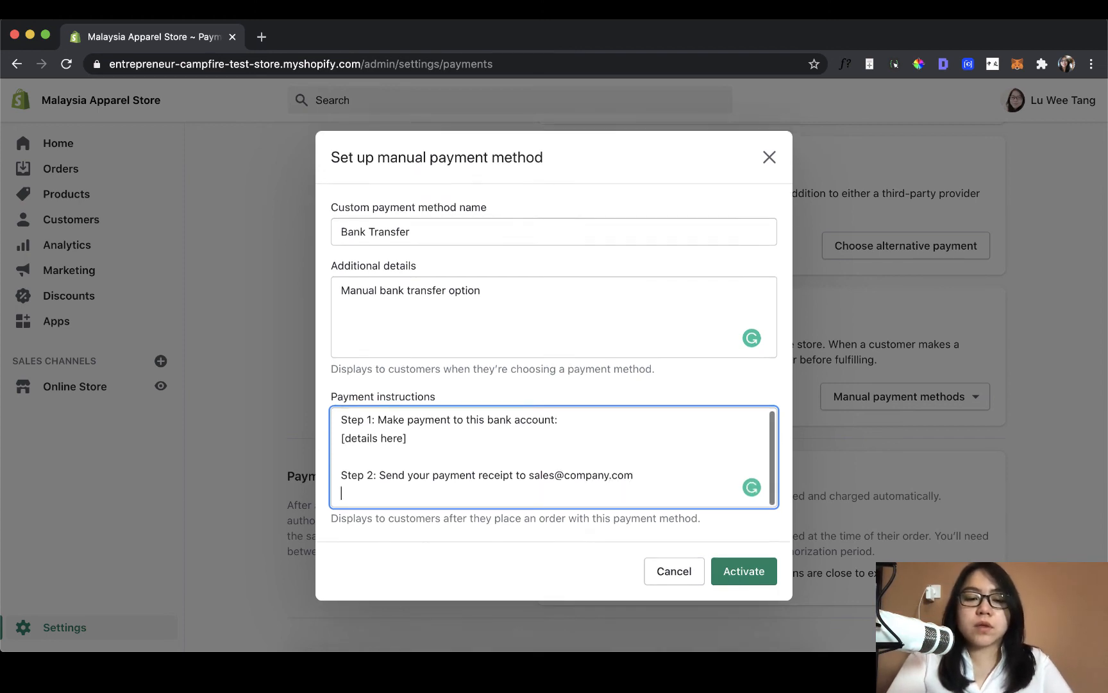
- Finish the payment instructions with "Please wait 24 hours for confirmation." and activate the payment method
{"action": "type", "text": "Please wait "}
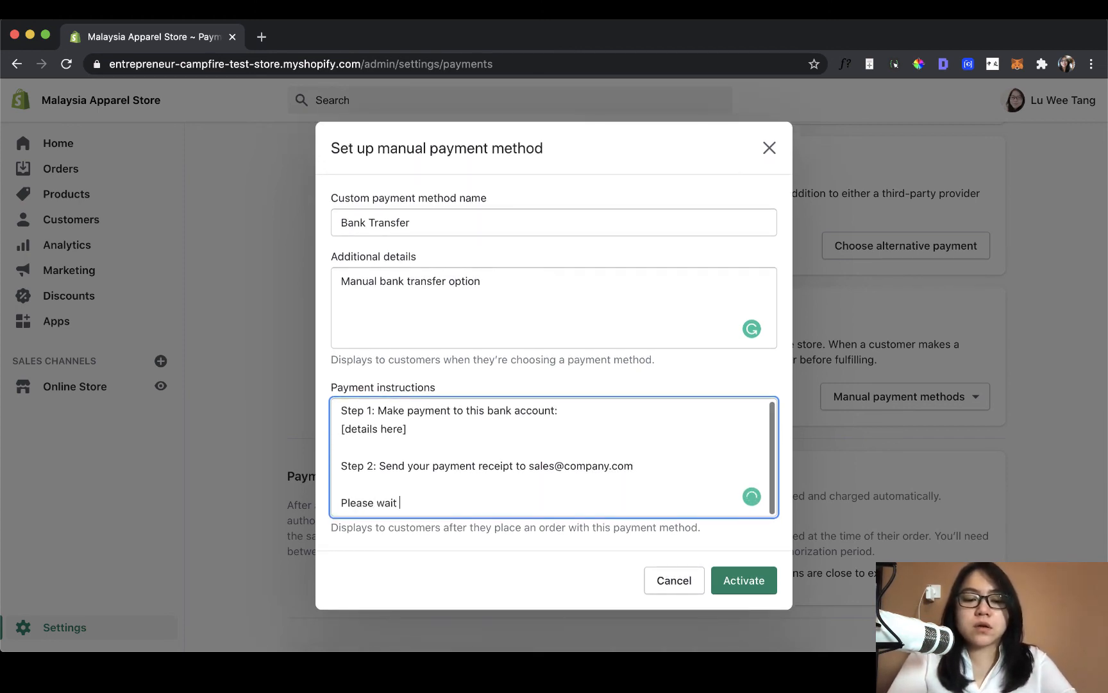
{"action": "type", "text": "24 hours for co"}
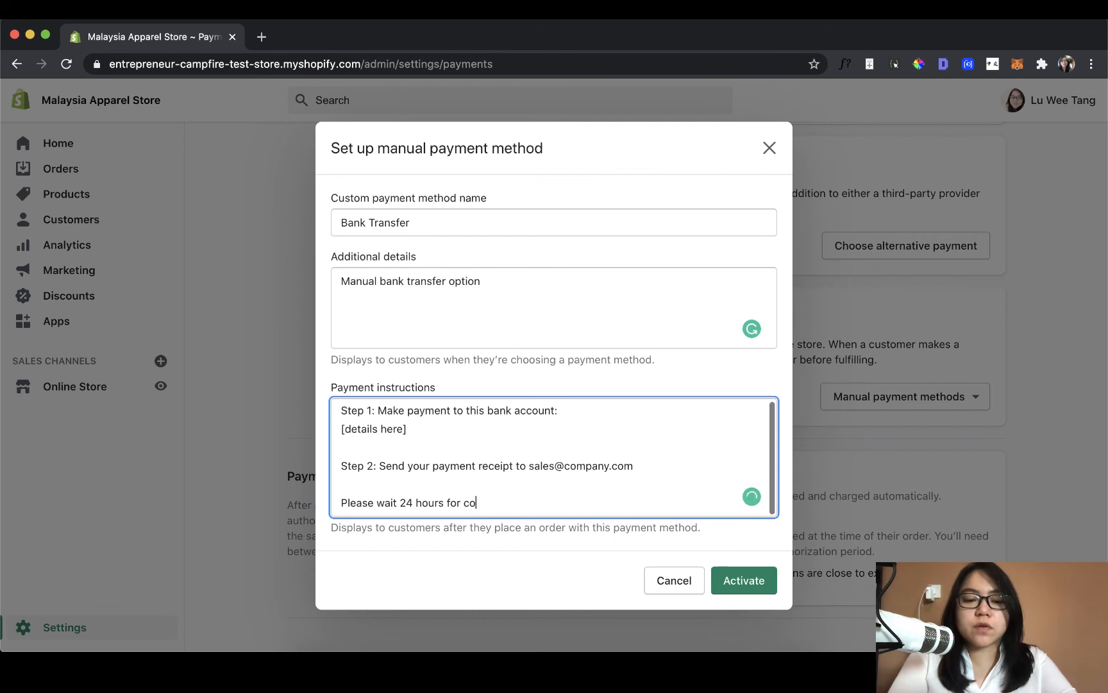
{"action": "type", "text": "nfirmation."}
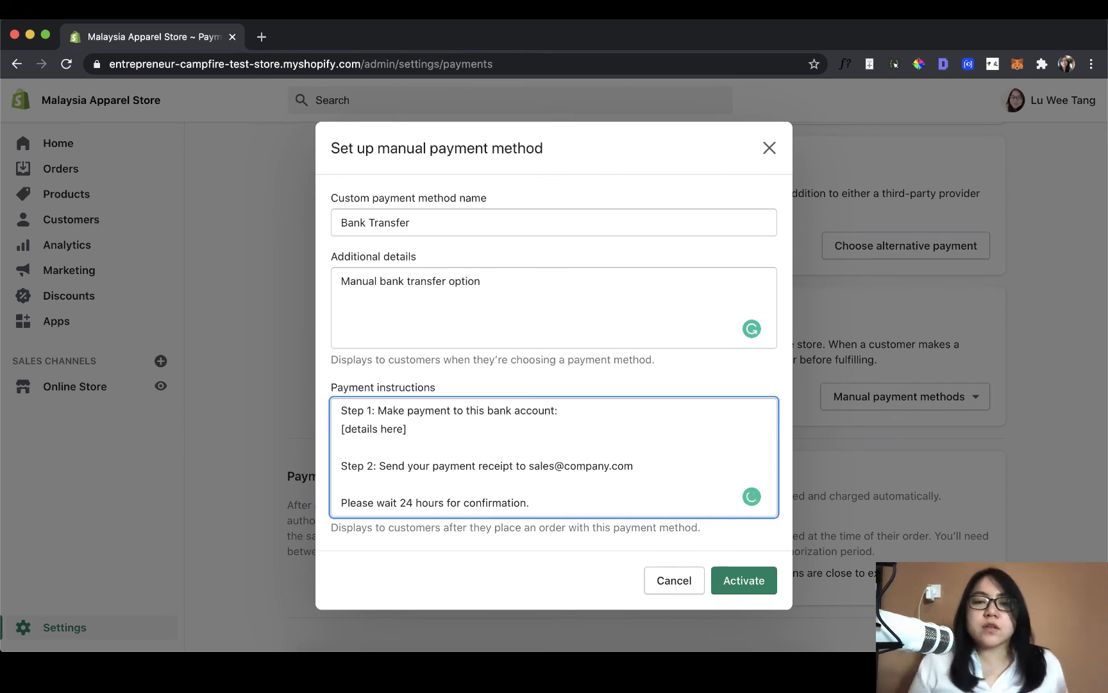
{"action": "left_click", "coordinate": [728, 583]}
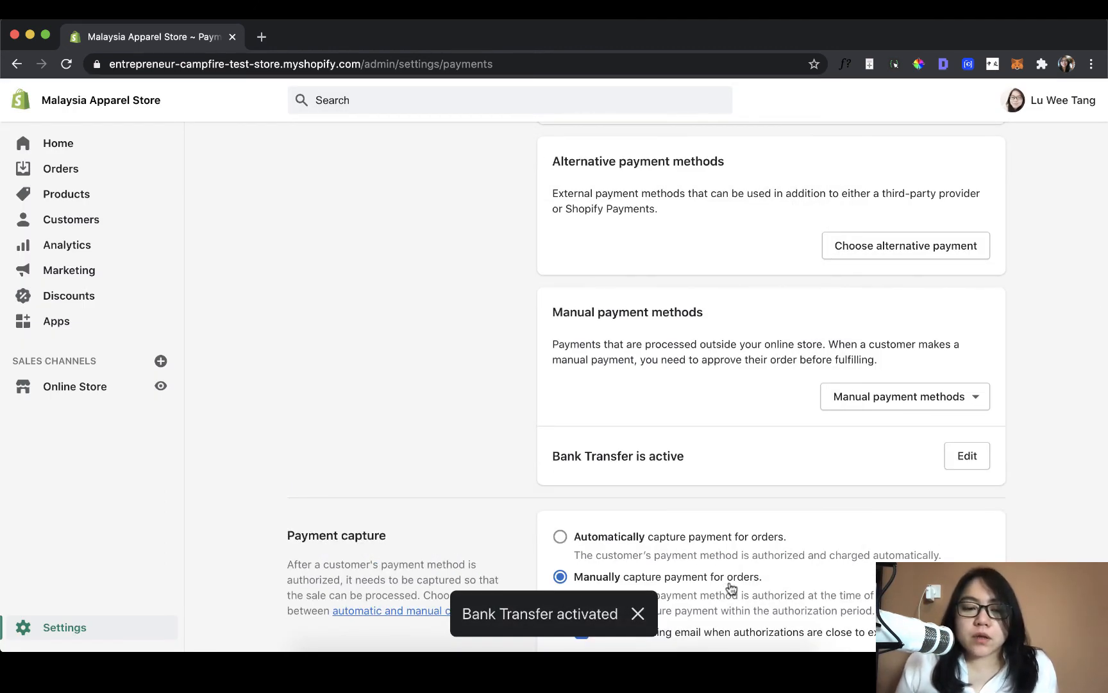
- Open the help article on automatic and manual capture from the Payment capture section and read about card authorization periods
{"action": "scroll", "coordinate": [731, 586], "scroll_direction": "down", "scroll_amount": 2}
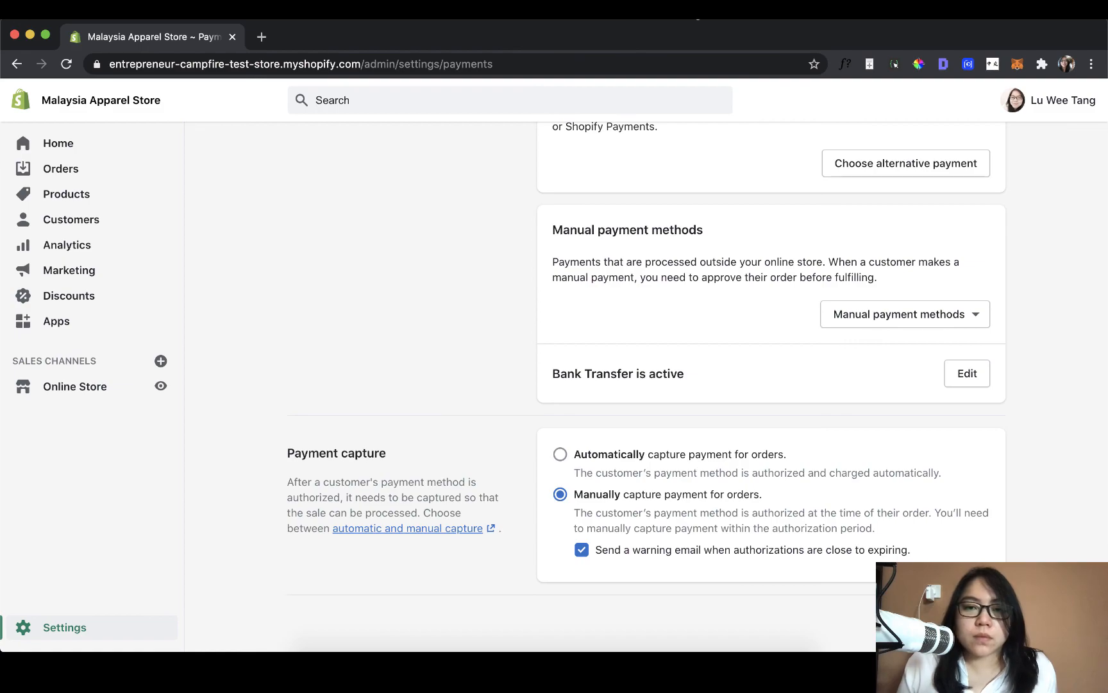
{"action": "left_click", "coordinate": [698, 9]}
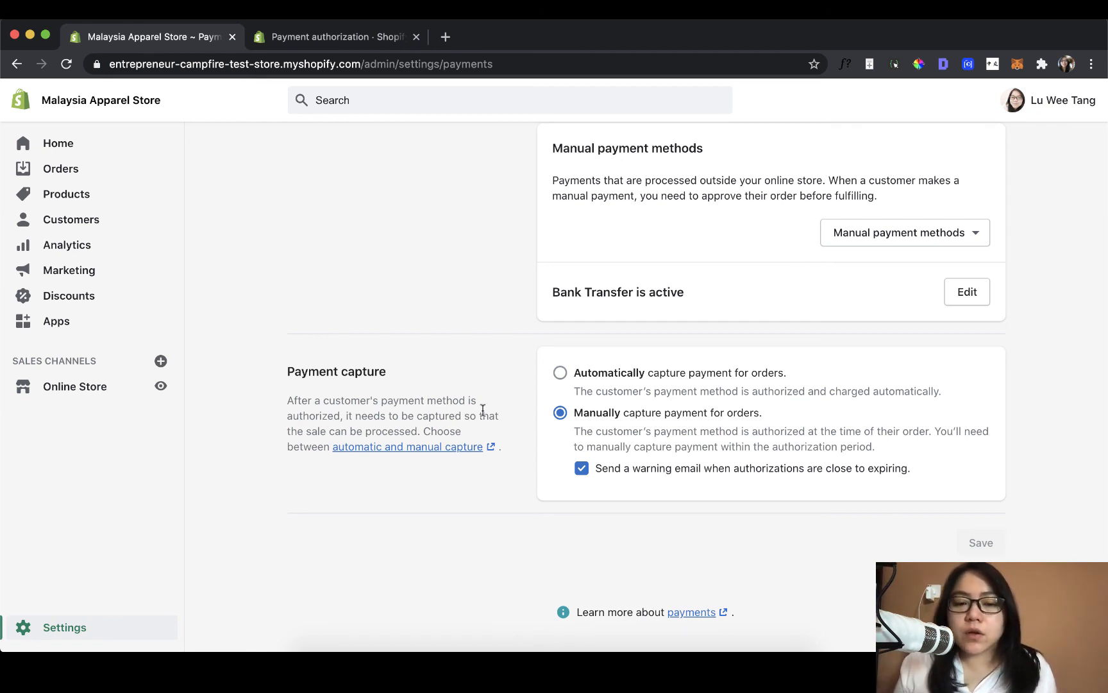
{"action": "left_click", "coordinate": [472, 447]}
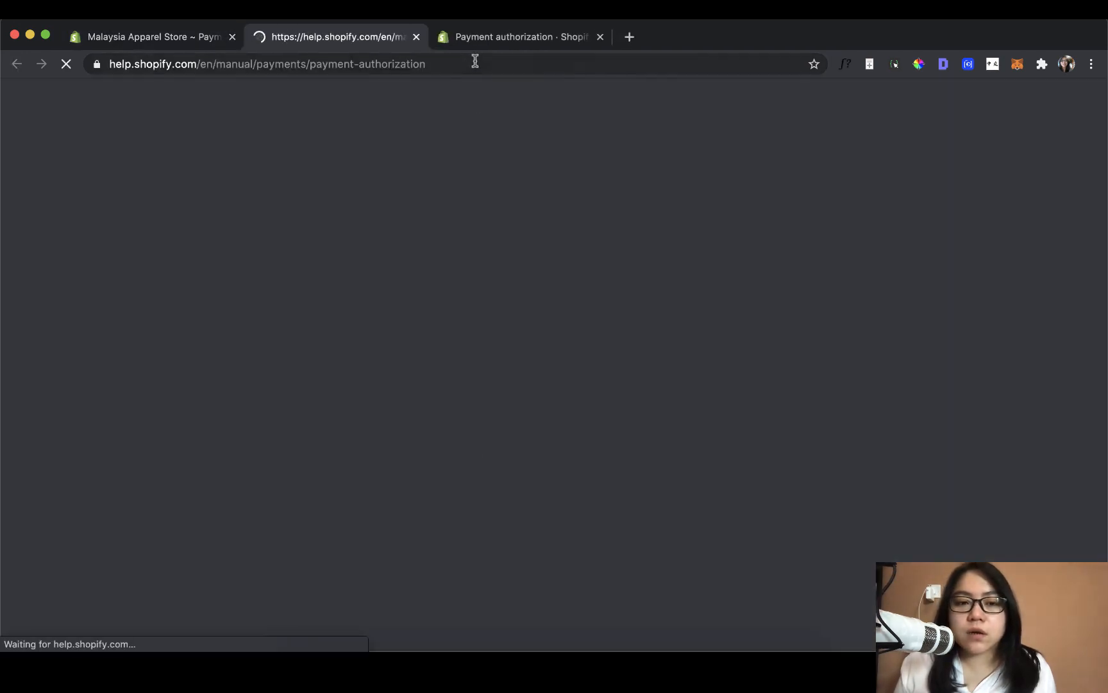
{"action": "scroll", "coordinate": [475, 300], "scroll_direction": "down", "scroll_amount": 10}
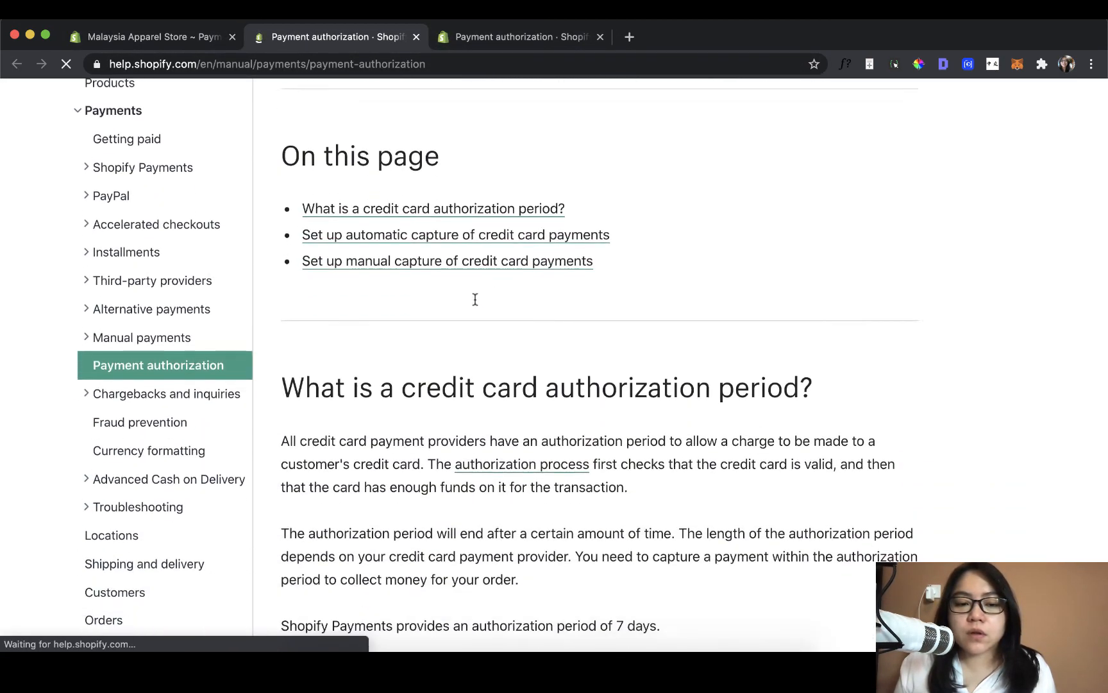
{"action": "scroll", "coordinate": [475, 299], "scroll_direction": "down", "scroll_amount": 8}
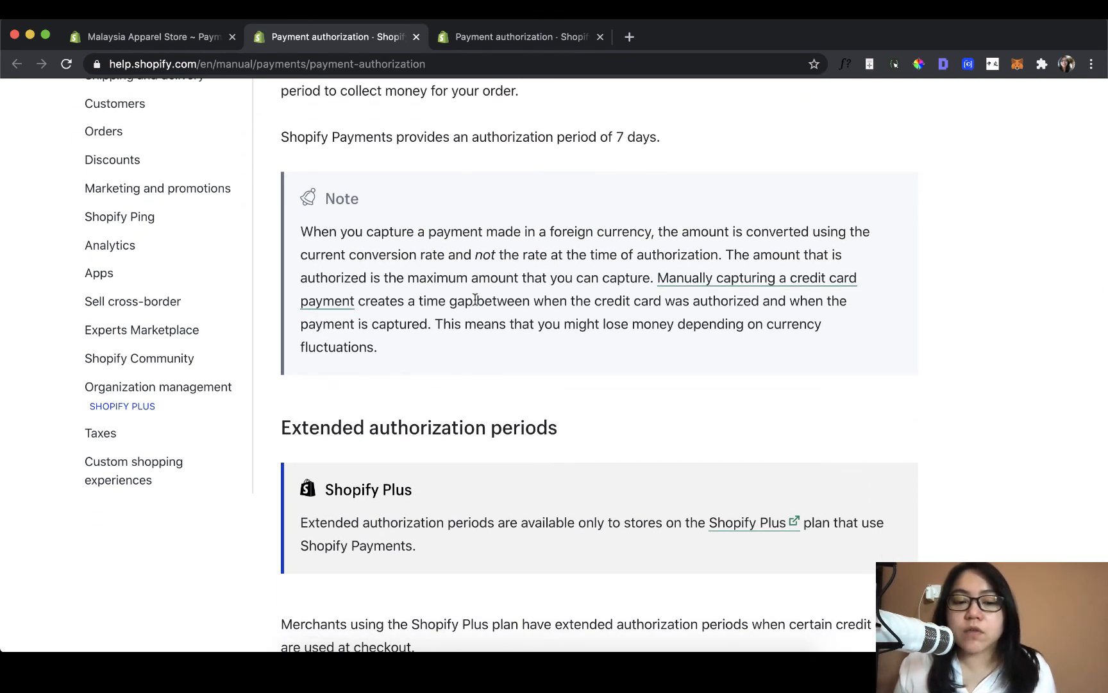
{"action": "scroll", "coordinate": [475, 300], "scroll_direction": "down", "scroll_amount": 5}
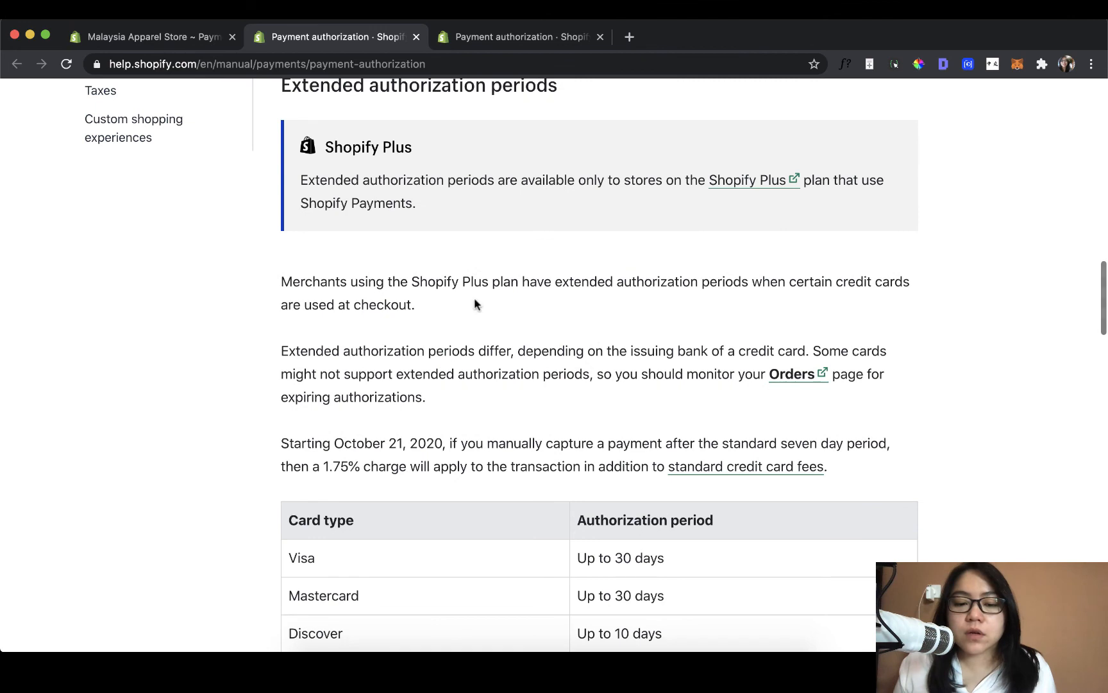
{"action": "scroll", "coordinate": [476, 302], "scroll_direction": "down", "scroll_amount": 4}
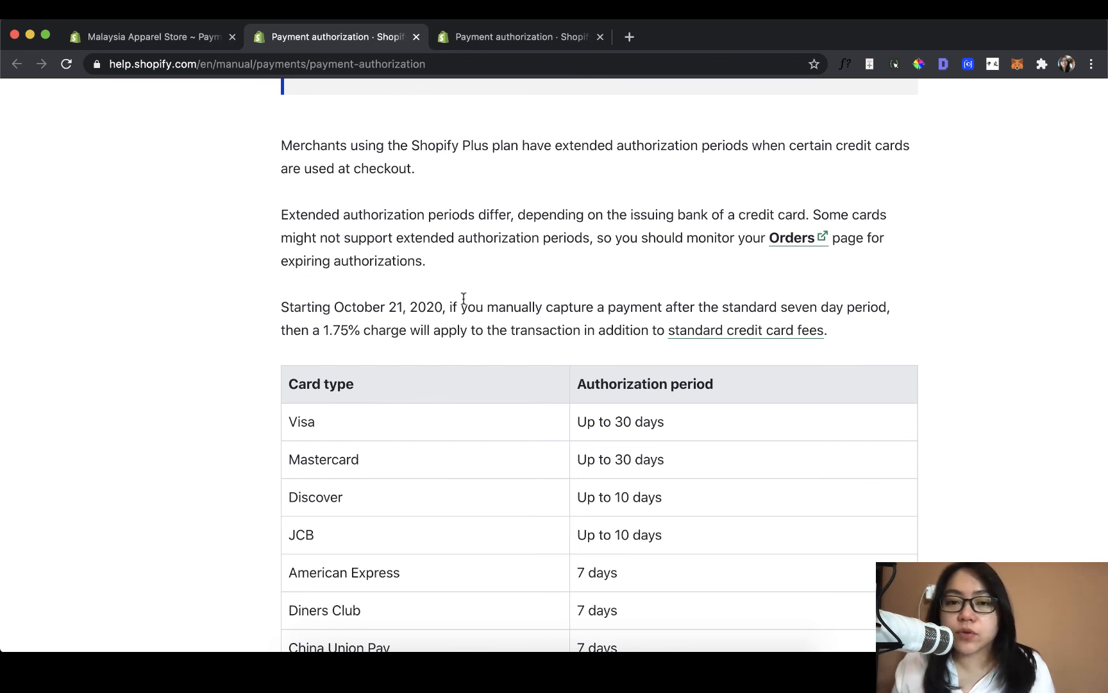
- Return to the store's payment settings and review the automatic and manual payment capture options
{"action": "left_click", "coordinate": [195, 37]}
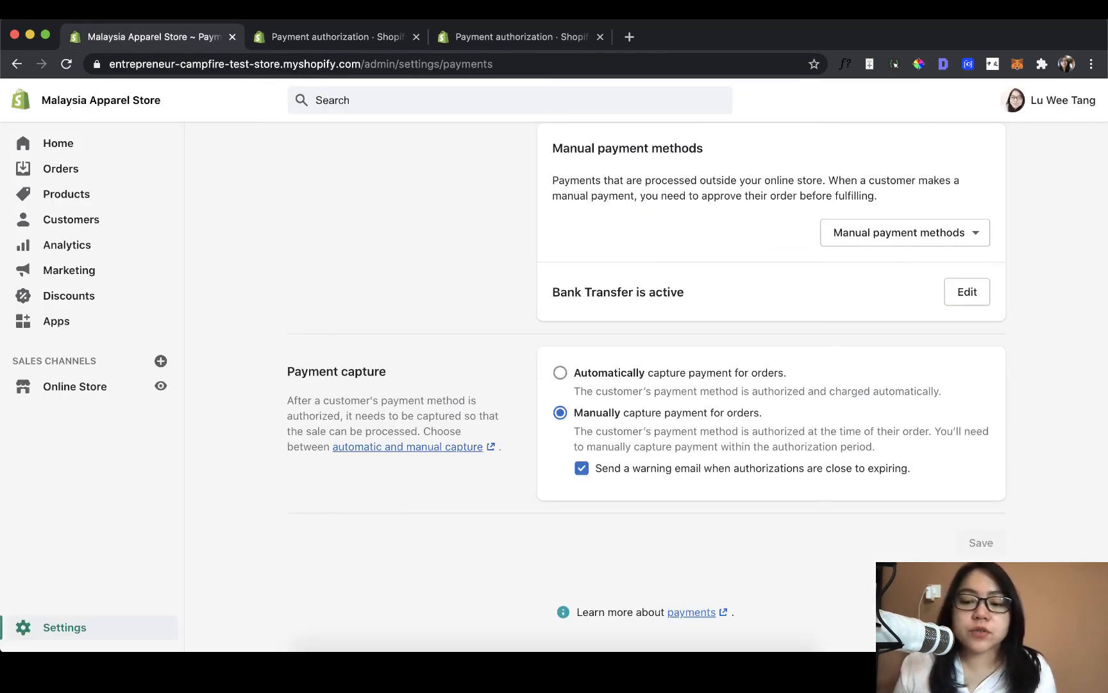
{"action": "left_click", "coordinate": [749, 383]}
{"action": "left_click", "coordinate": [730, 440]}
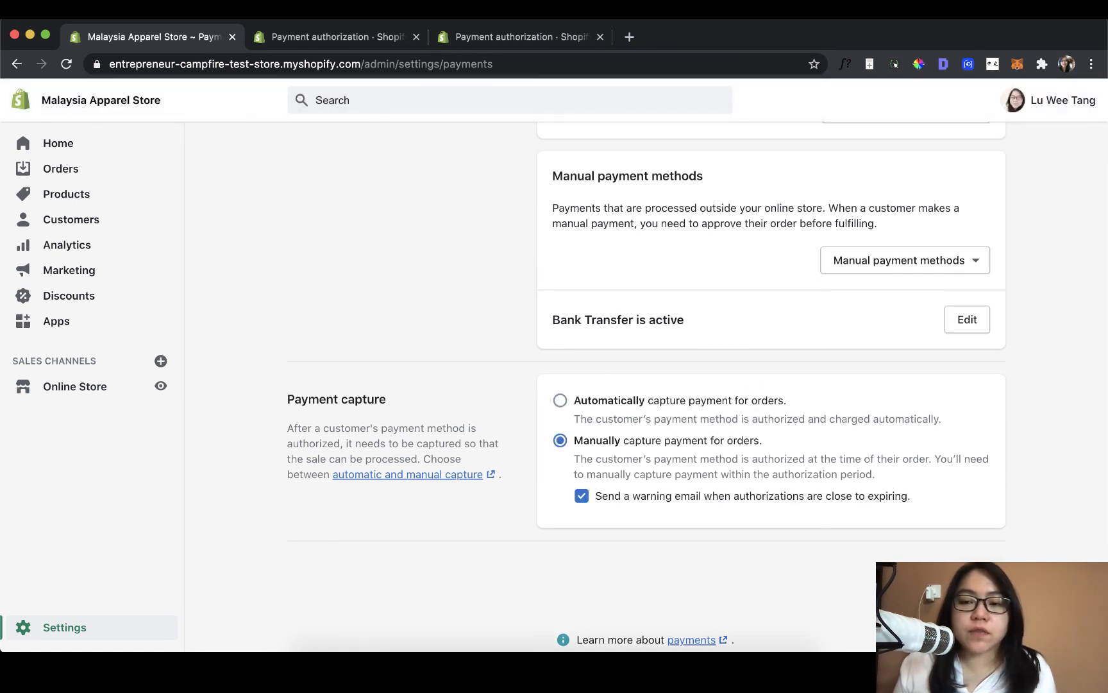